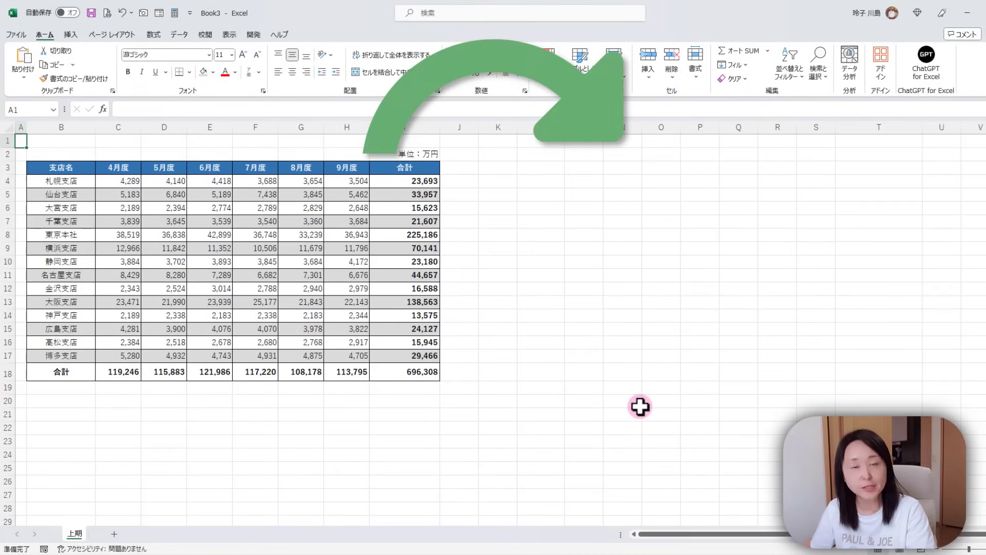
Copy the whole branch sales table together with its unit label, range B2:I18.
left_click_drag(49, 165, 429, 374)
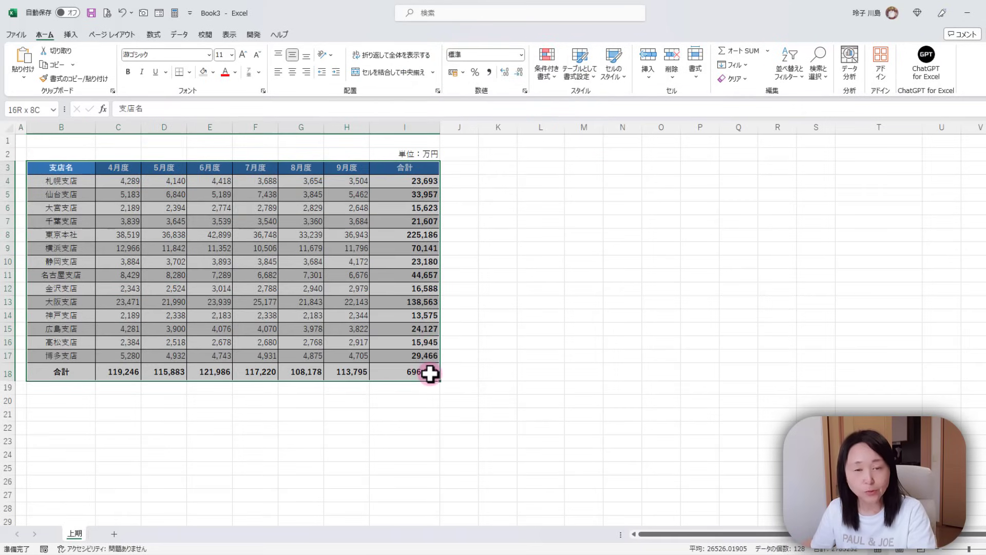
left_click(167, 247)
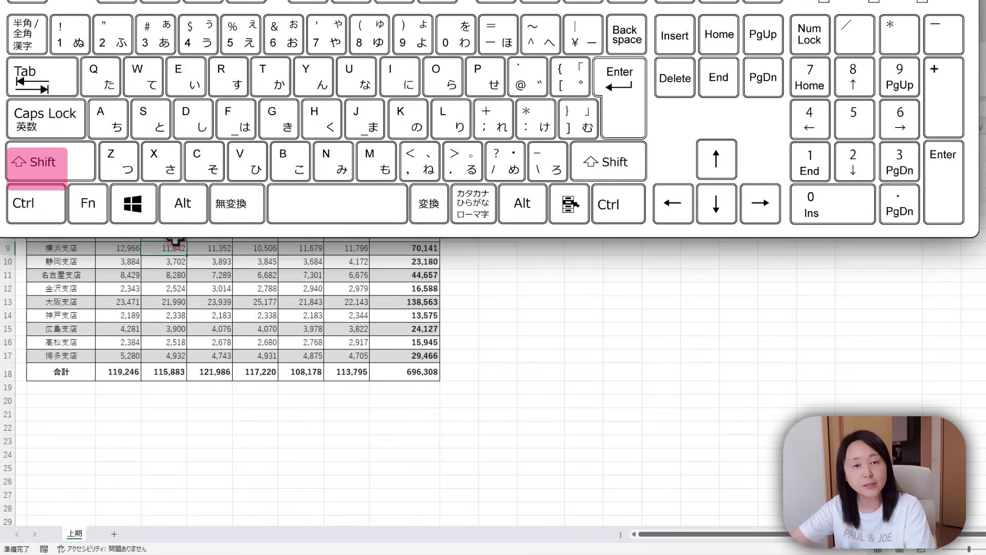
key("shift+KP_Multiply")
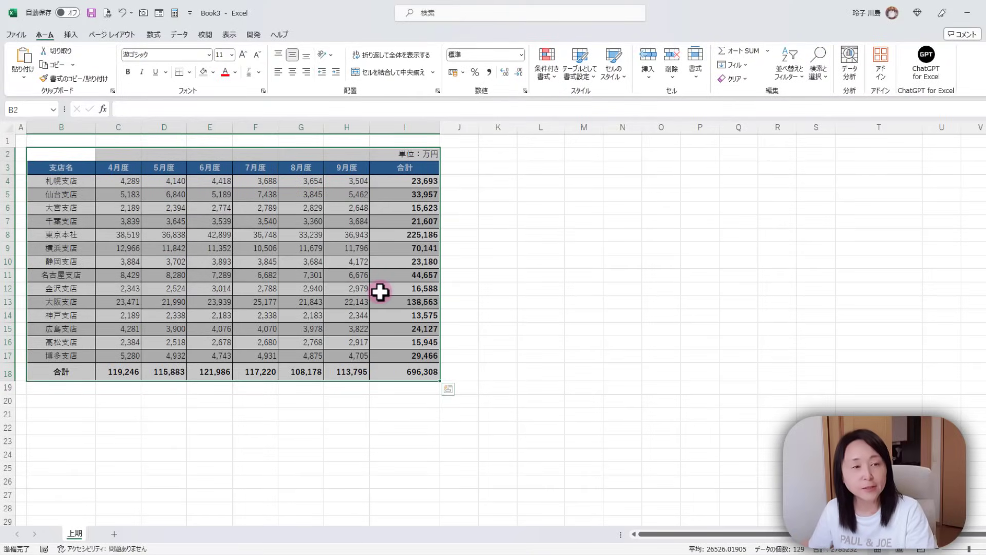
left_click(48, 64)
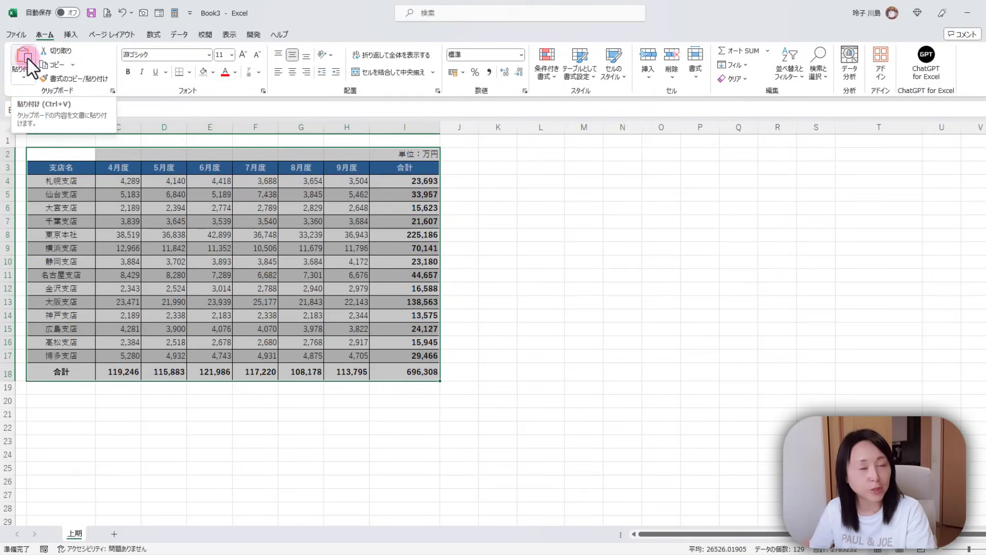
left_click(48, 64)
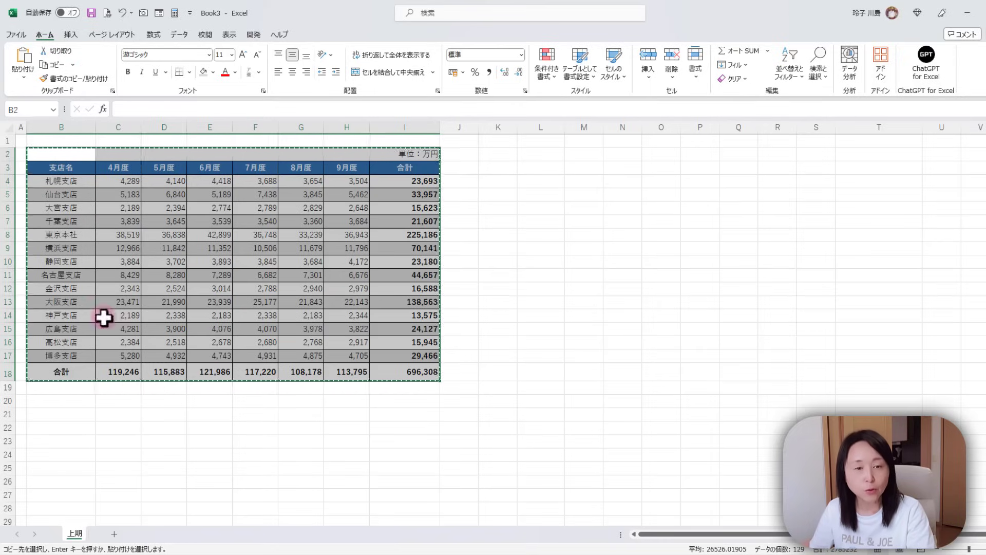
Paste the copied table with cell K2 as its starting cell and undo the paste.
left_click_drag(504, 154, 819, 375)
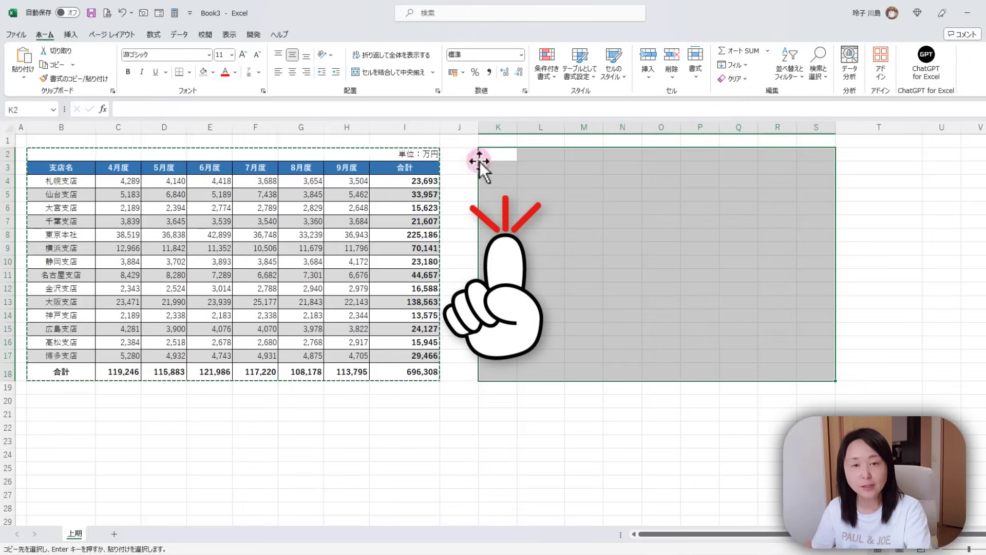
left_click(501, 154)
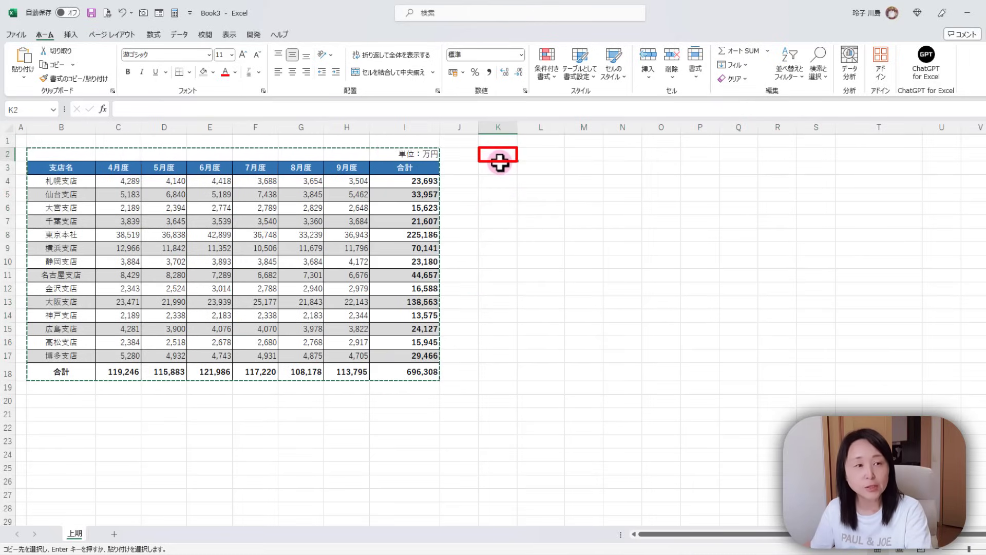
left_click(21, 49)
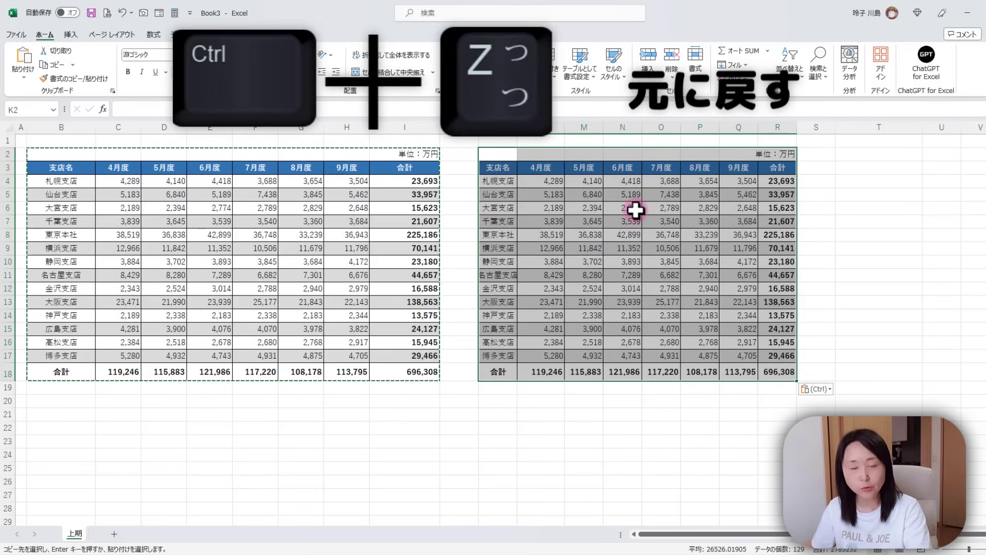
key("ctrl+z")
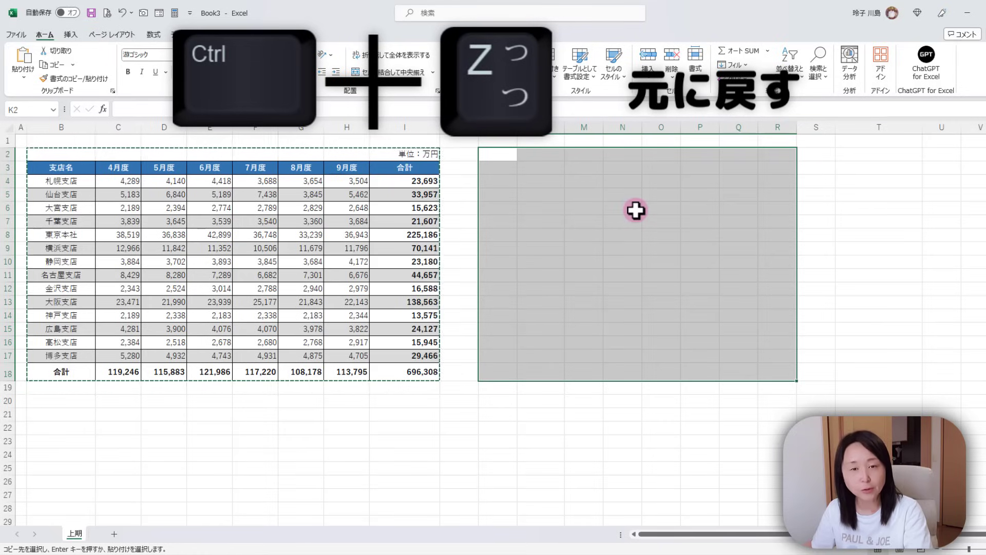
left_click(492, 153)
Paste the copied table twice more, starting at cells N14 and D21.
left_click(622, 315)
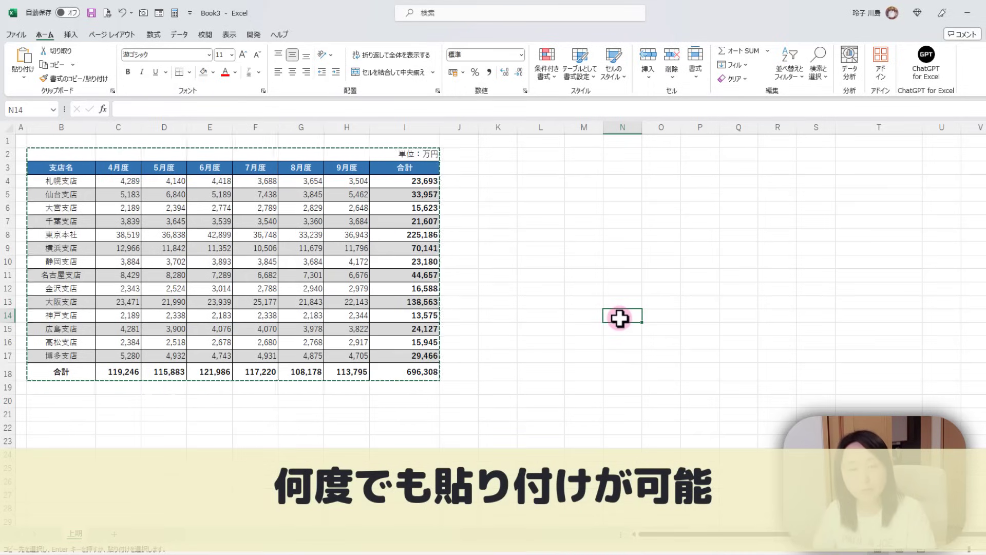
left_click(28, 58)
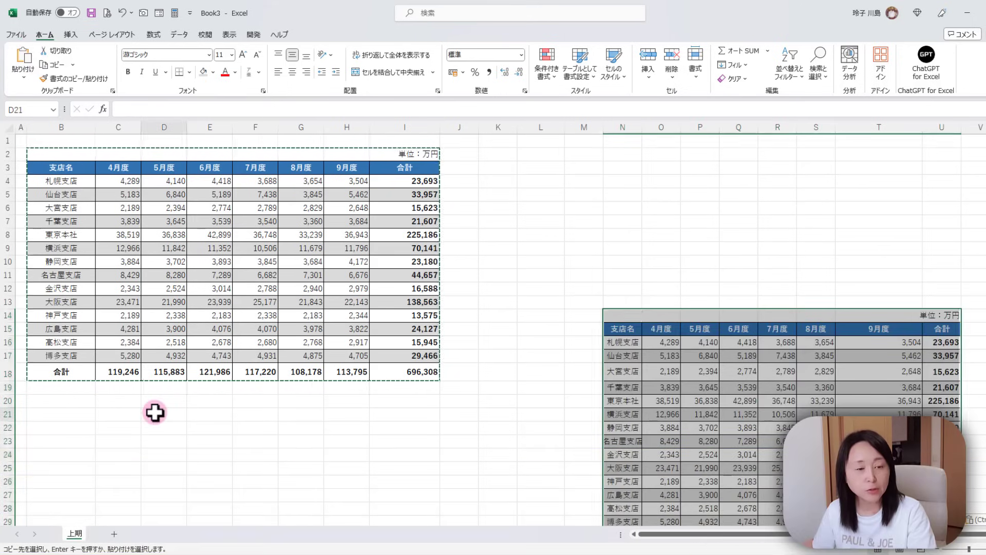
left_click(155, 413)
left_click(23, 59)
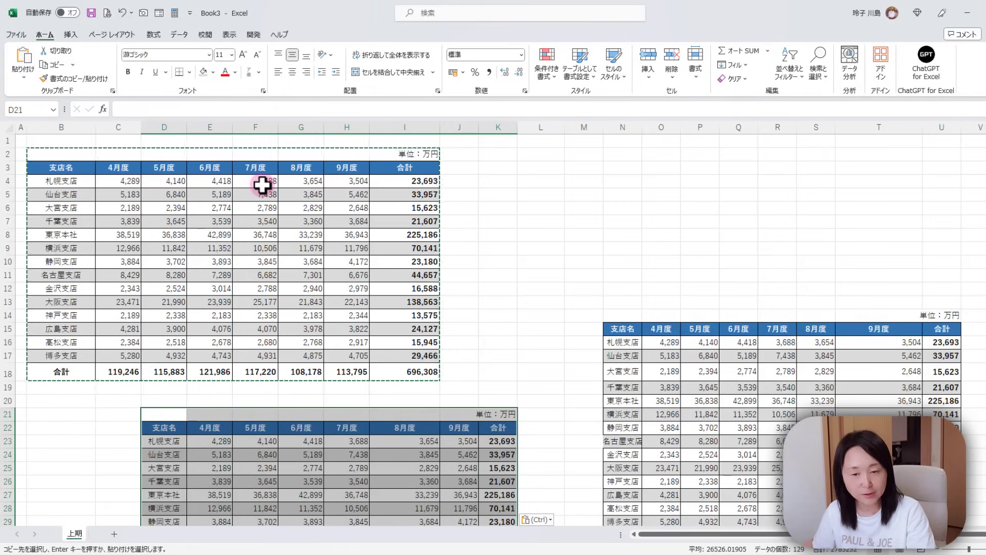
Undo both pasted tables and cancel the copy mode on the original range.
key("ctrl+z")
key("ctrl+z")
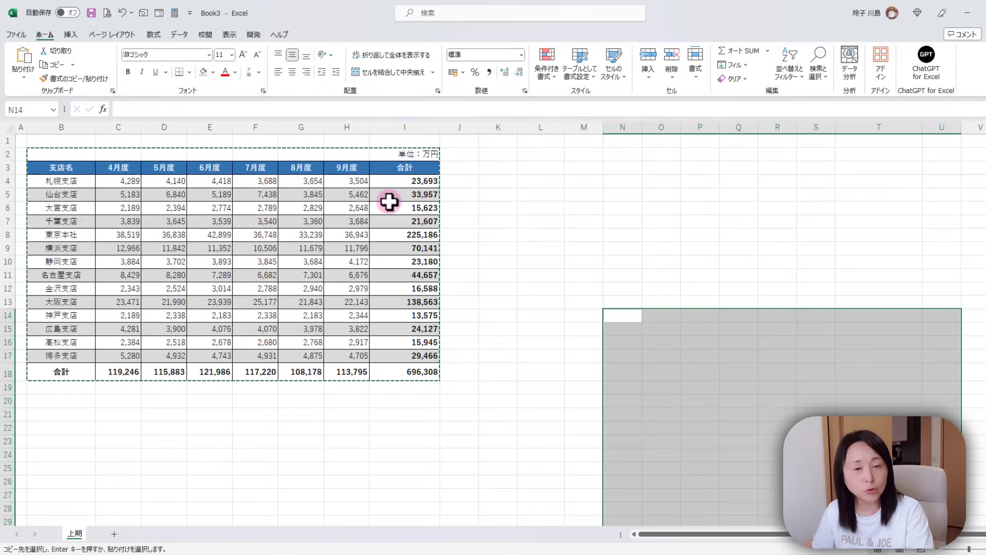
left_click(541, 208)
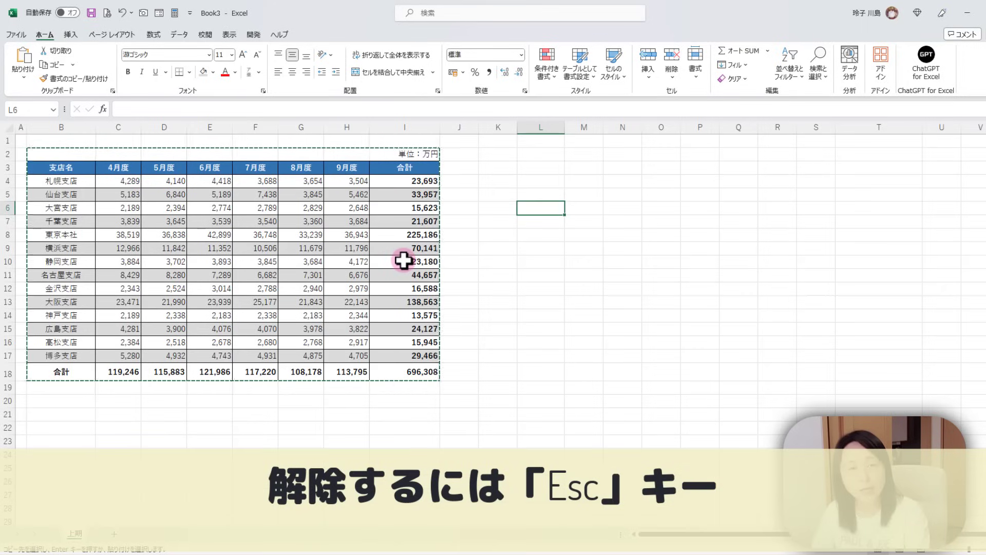
key("Escape")
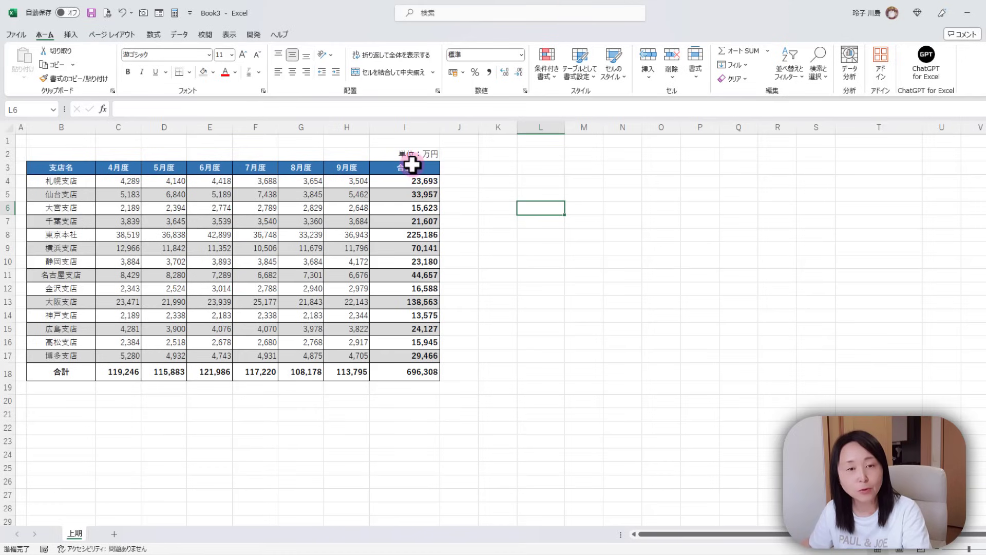
Move the table B3:I18 to K3:R18 and undo the move.
left_click_drag(62, 172, 406, 370)
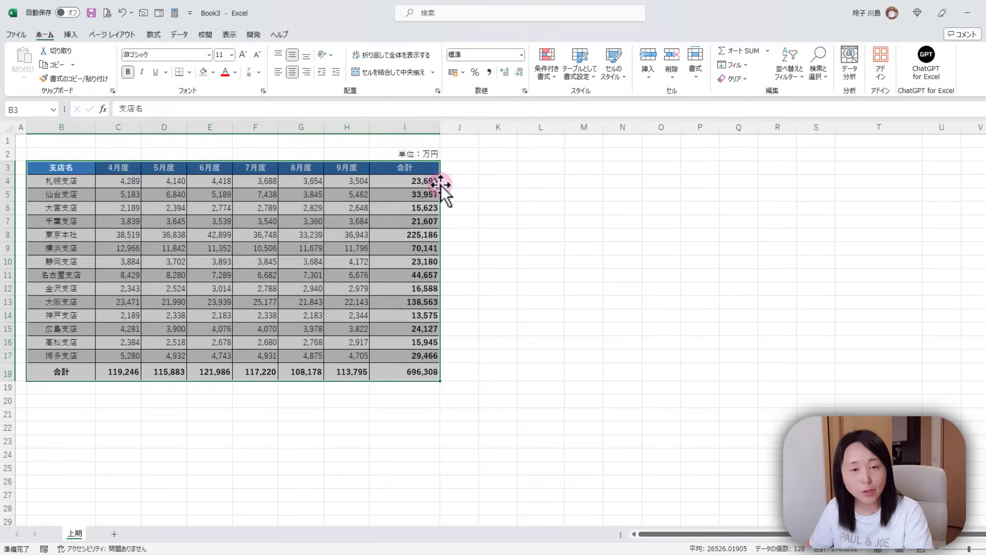
left_click_drag(440, 185, 778, 187)
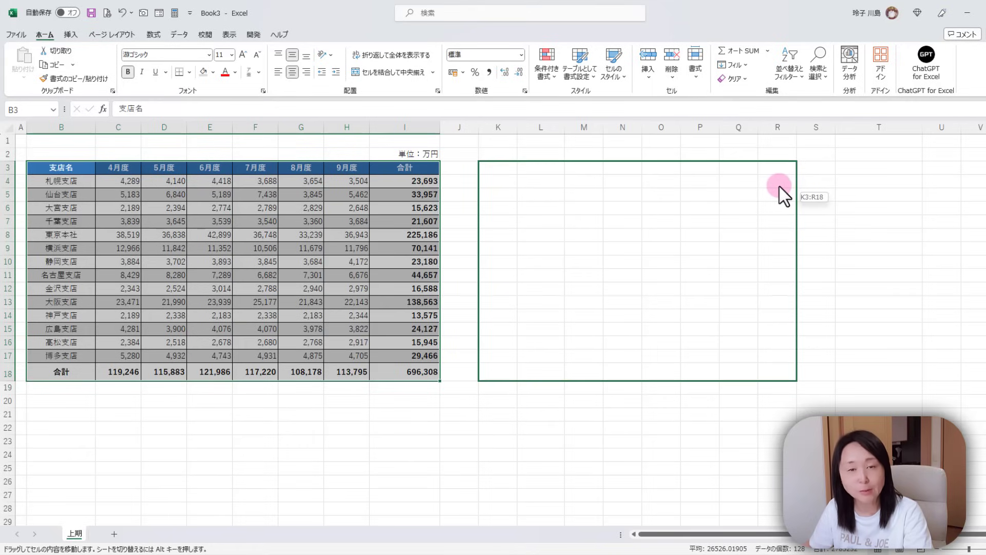
left_click_drag(779, 187, 779, 185)
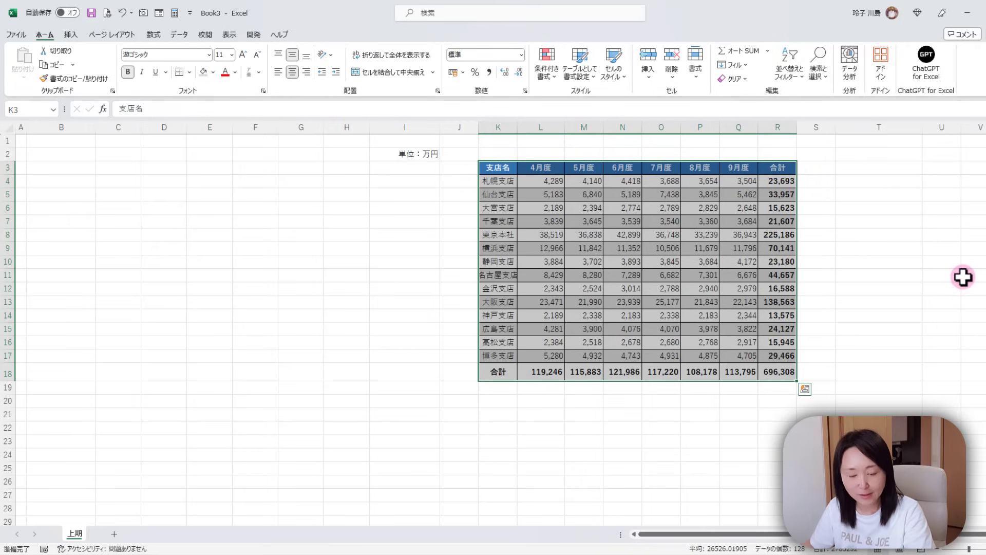
key("ctrl+z")
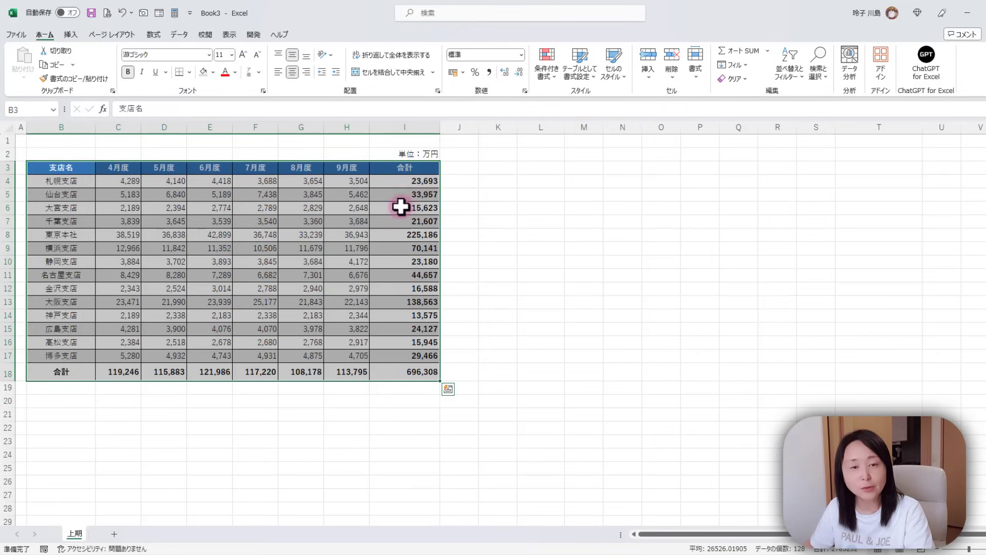
Place a duplicate of the table B3:I18 at K3:R18, keeping the original, and deselect it.
left_click_drag(440, 195, 661, 200)
key("ctrl")
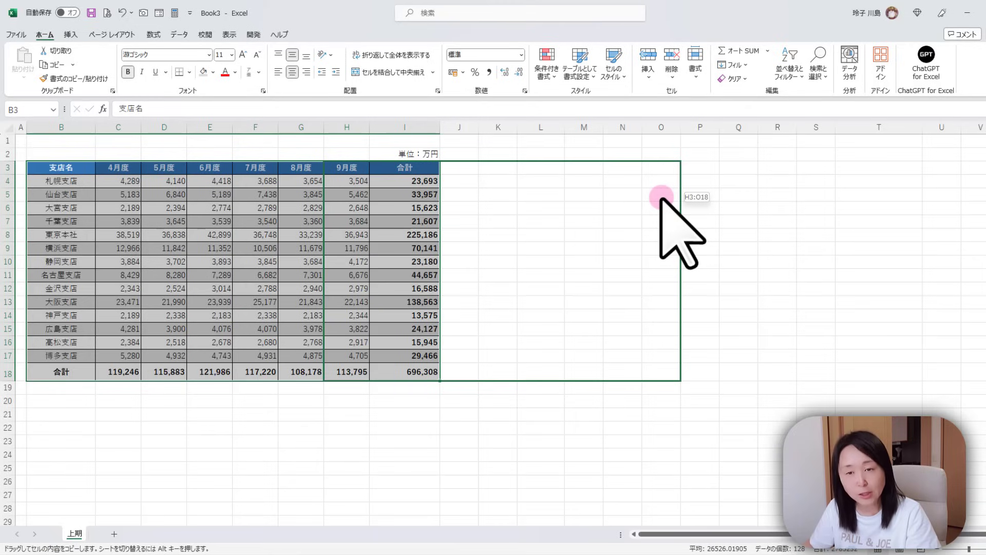
left_click_drag(662, 200, 754, 199)
left_click_drag(796, 196, 775, 200)
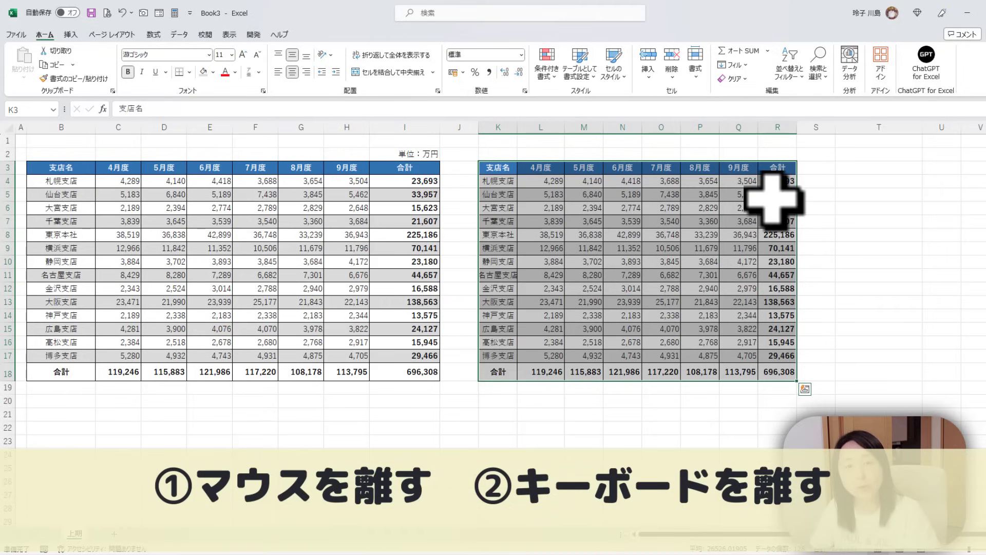
key("ctrl+q")
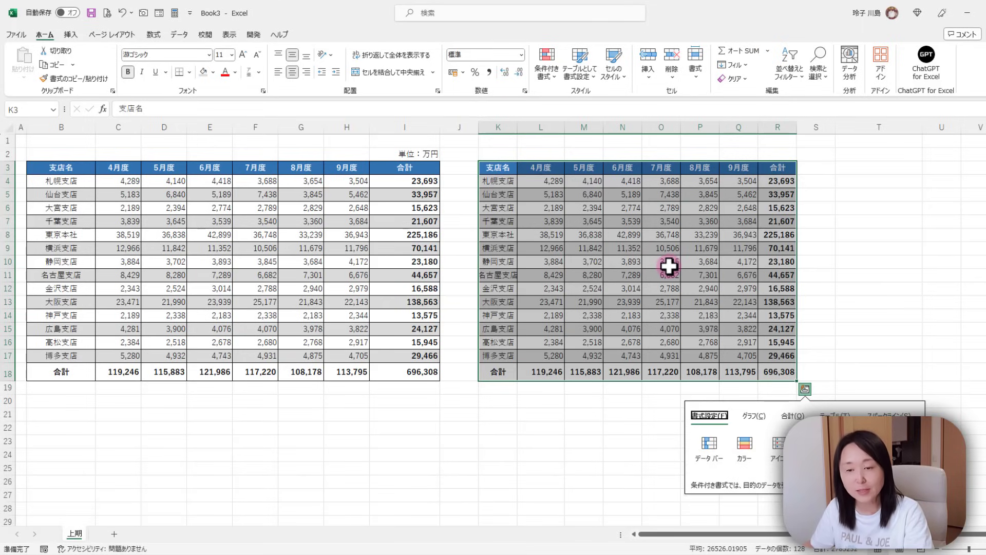
left_click(255, 427)
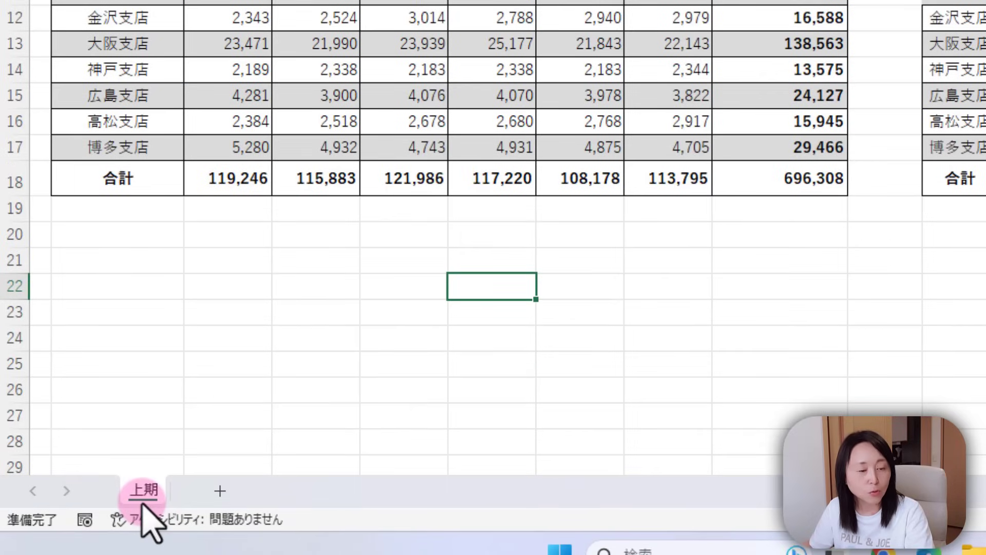
Create a copy of the 上期 sheet at the end of the Book3 workbook.
right_click(146, 505)
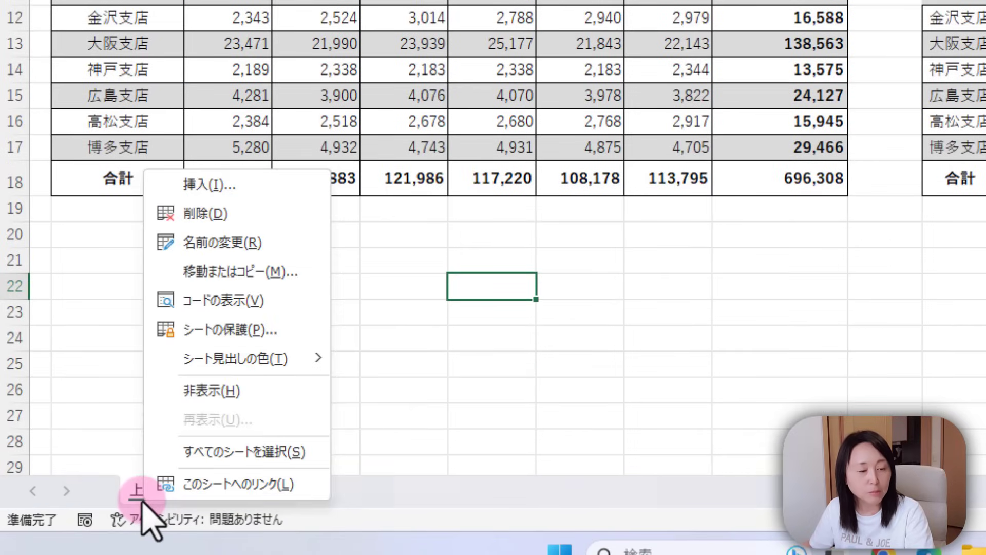
left_click(234, 272)
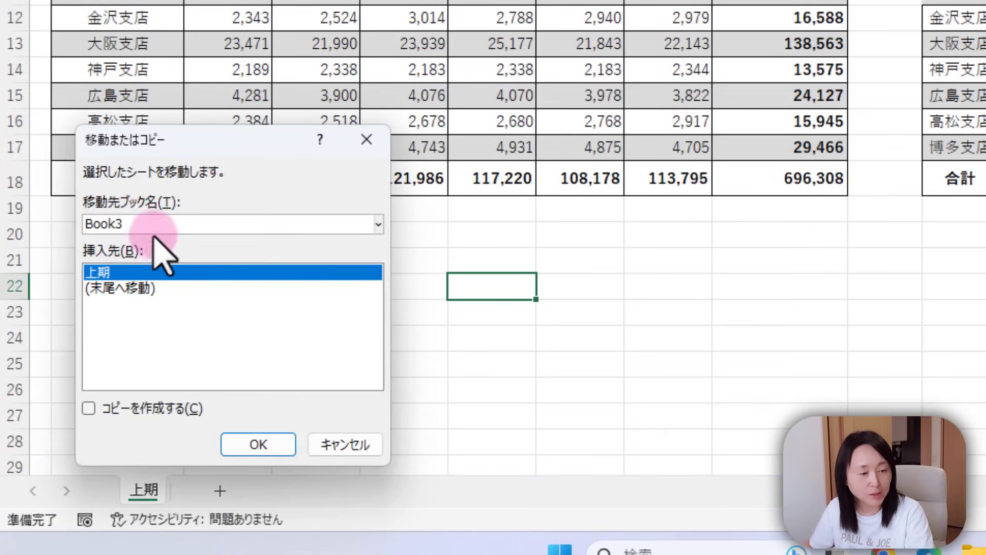
left_click(121, 288)
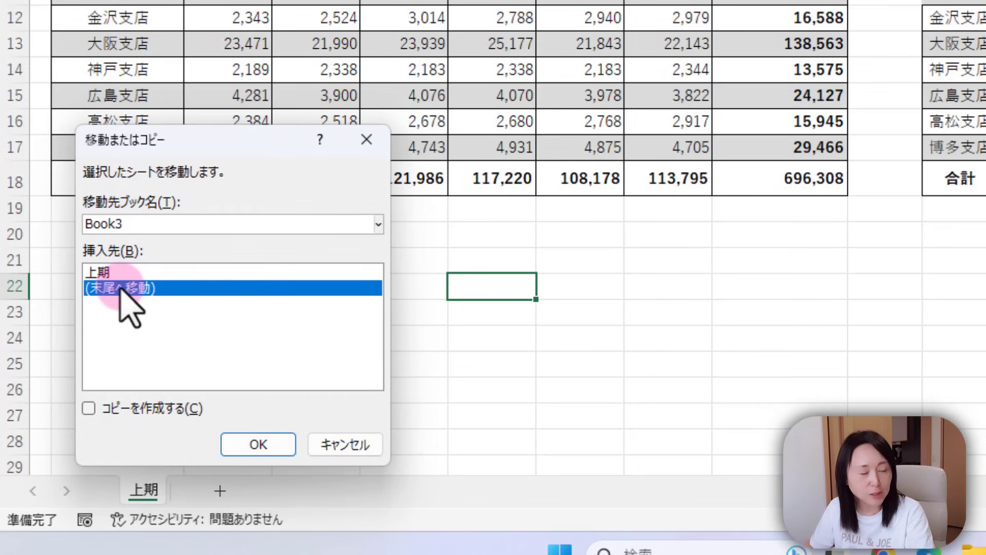
left_click(87, 408)
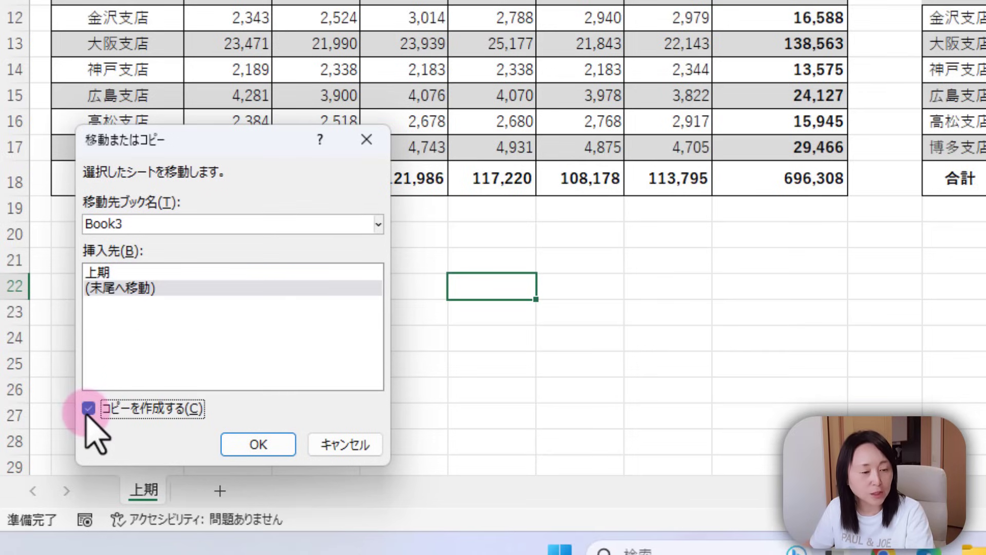
left_click(272, 439)
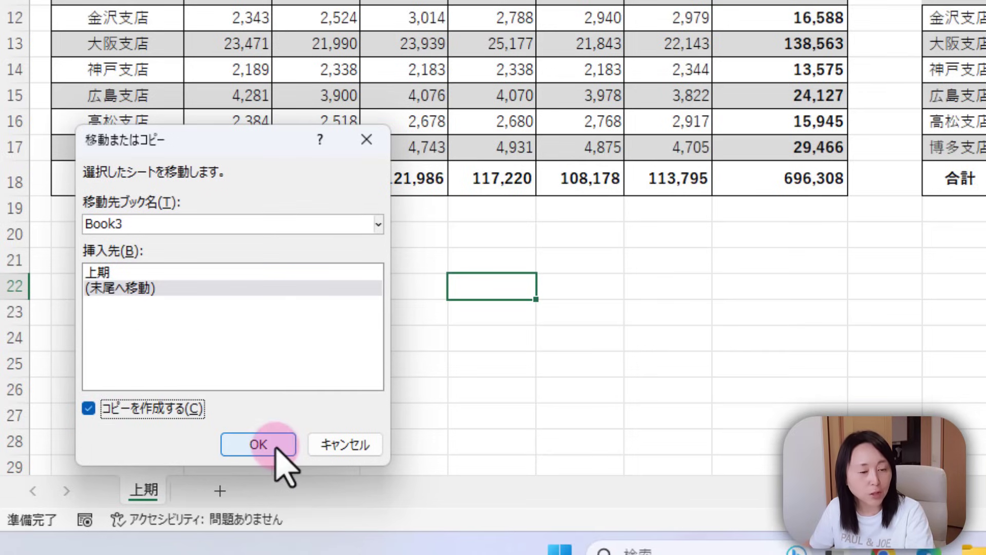
Compare the original sheet with its copy and delete the 上期 (2) sheet.
left_click(146, 491)
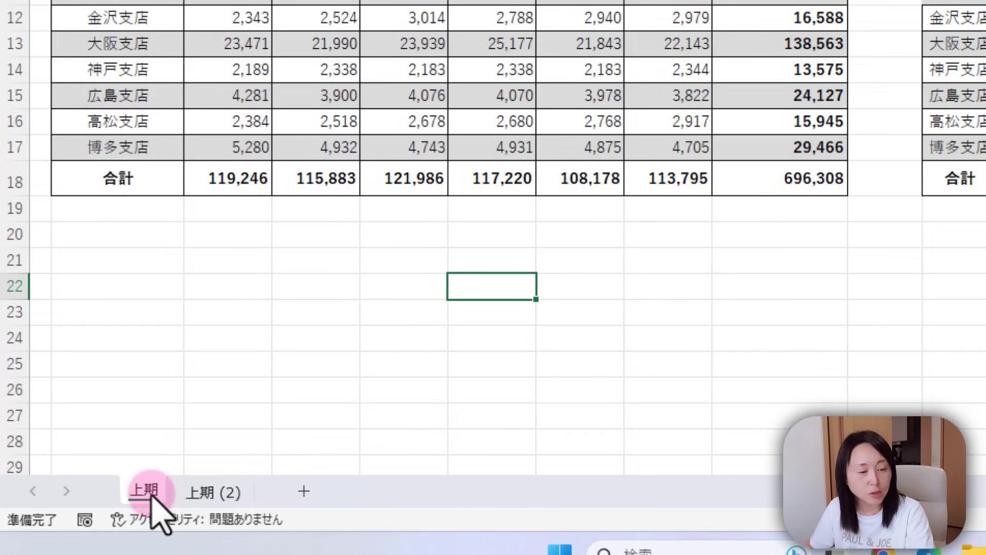
left_click(215, 493)
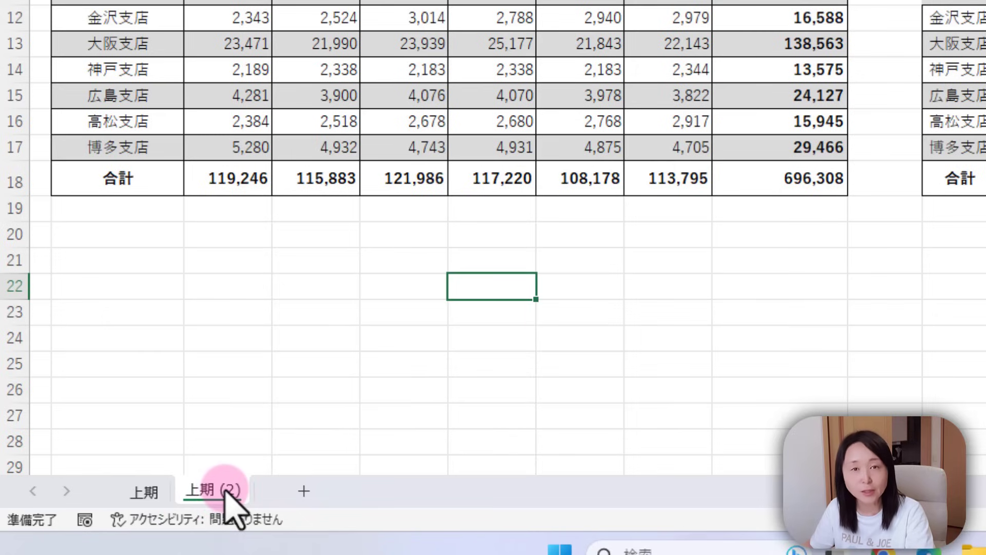
right_click(226, 495)
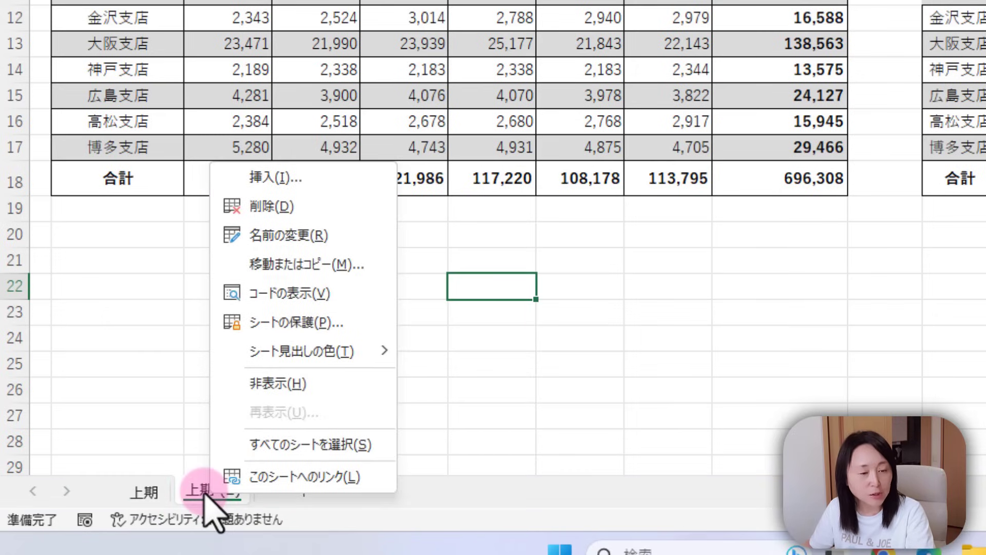
left_click(273, 215)
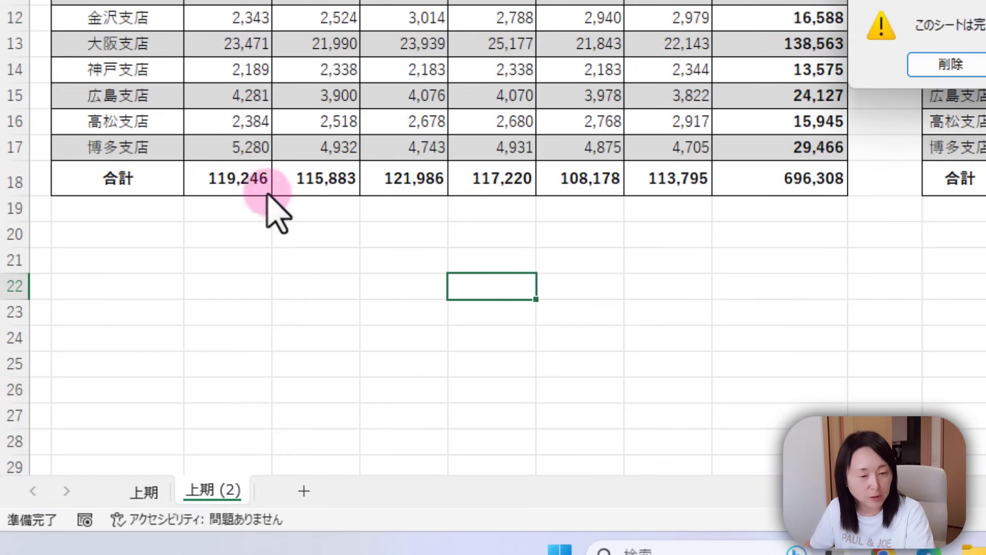
left_click(975, 62)
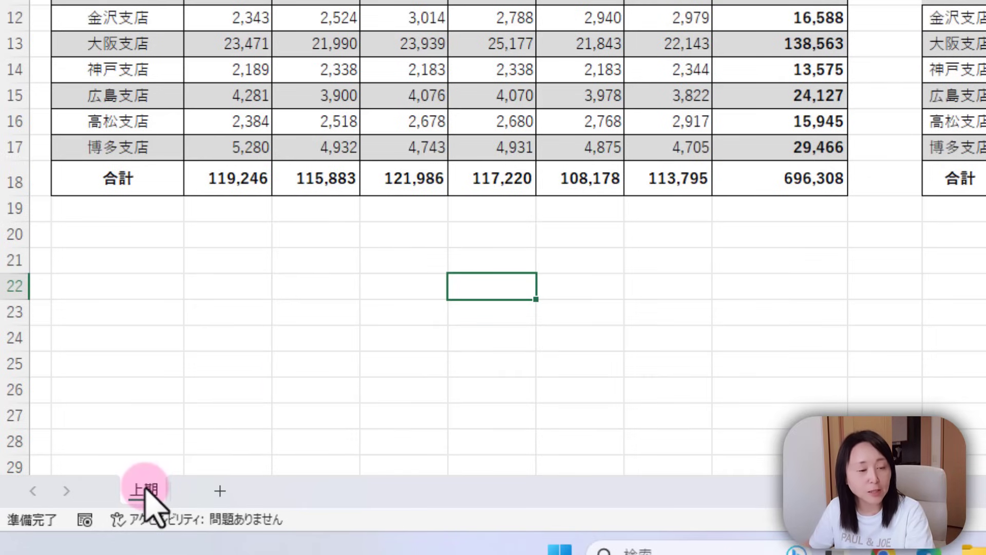
Place a duplicate of the 上期 sheet directly after the original by moving a copy along the sheet order.
left_click_drag(145, 489, 147, 494)
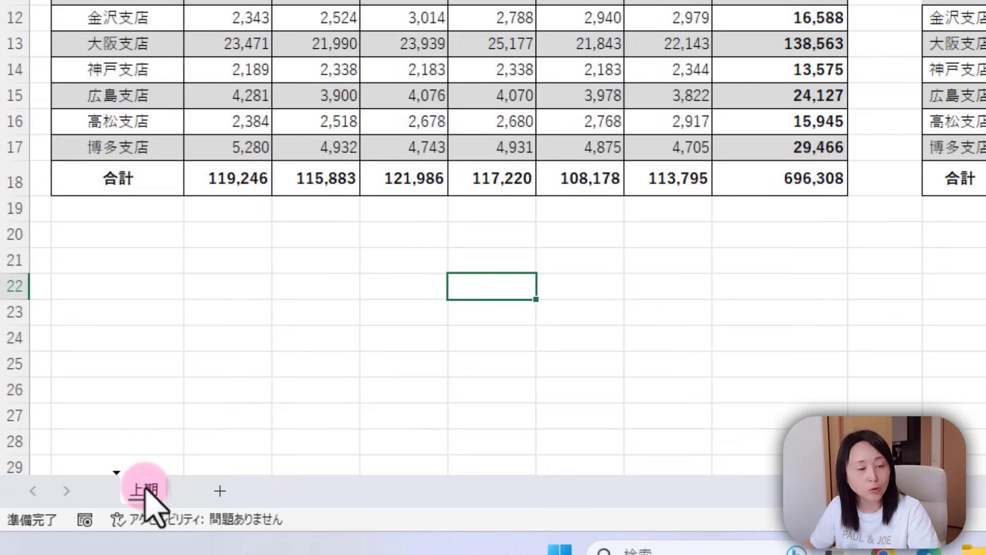
left_click_drag(145, 488, 201, 486)
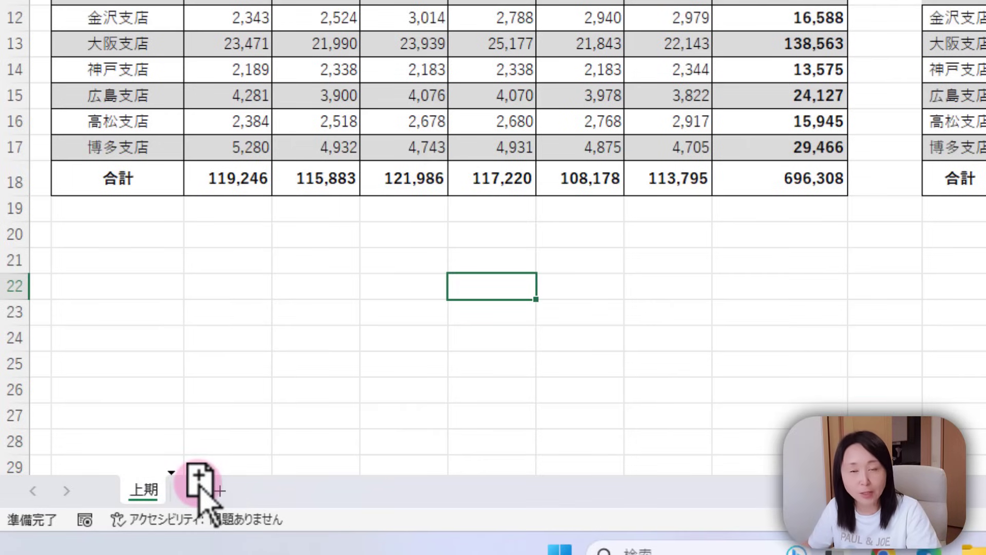
left_click_drag(200, 486, 200, 485)
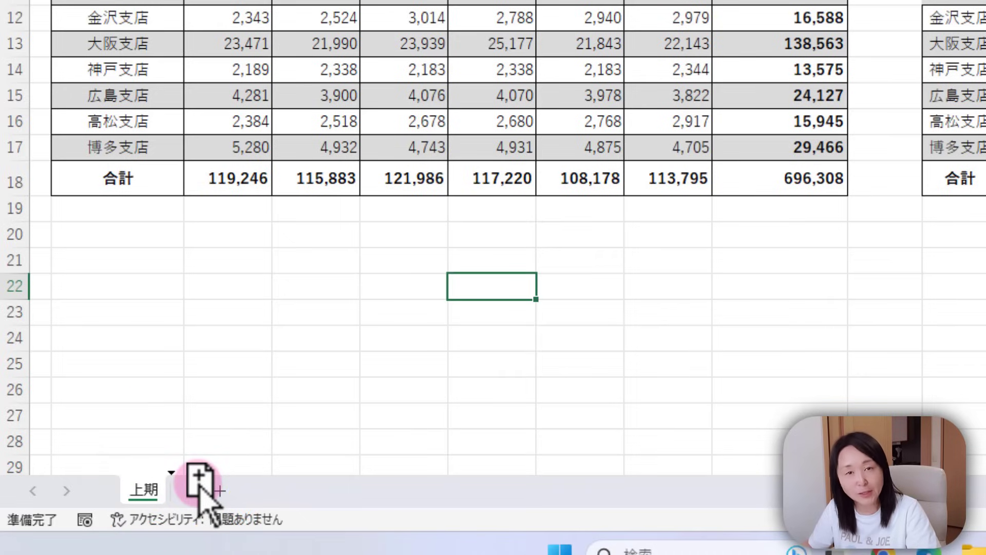
left_click_drag(200, 486, 198, 488)
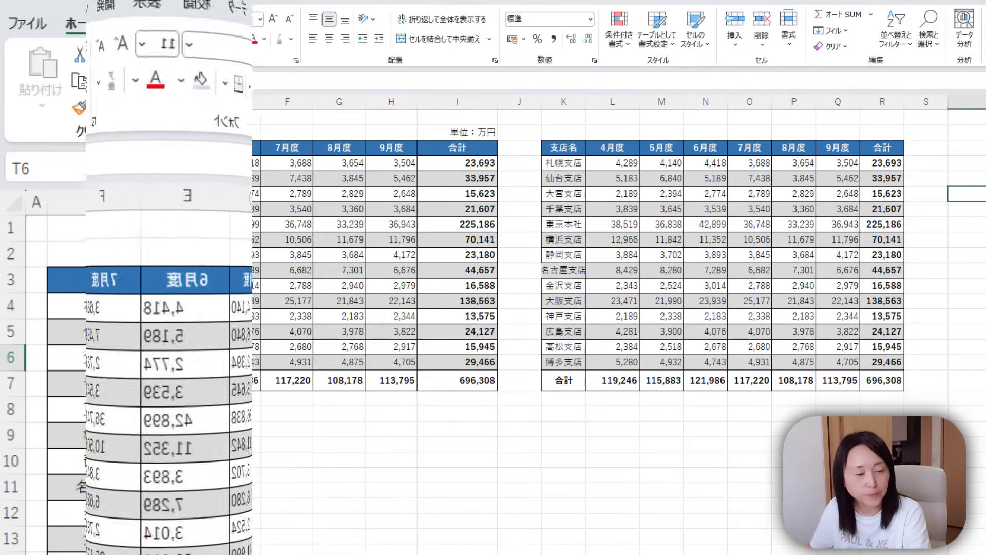
Delete the duplicated 上期 sheet and confirm its permanent removal.
right_click(121, 553)
left_click(173, 397)
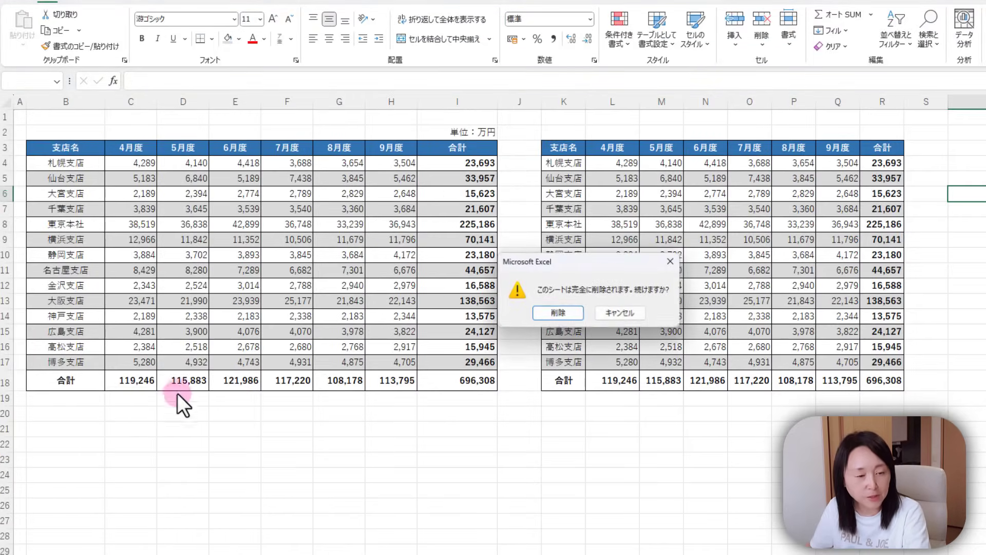
left_click(557, 313)
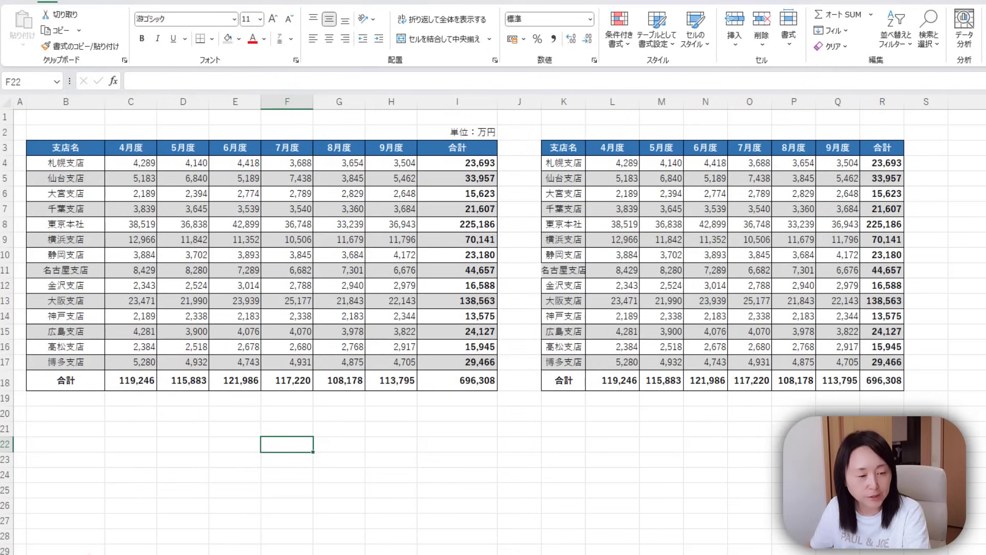
Check how the branch names fit in column K of the copied table, such as 名古屋支店 in K11.
left_click(570, 459)
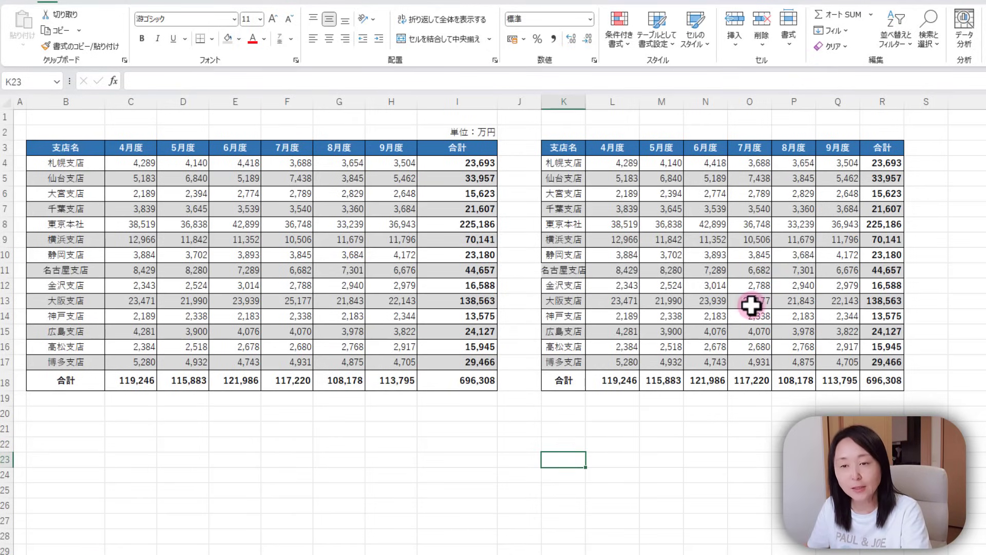
left_click(454, 101)
left_click(454, 188)
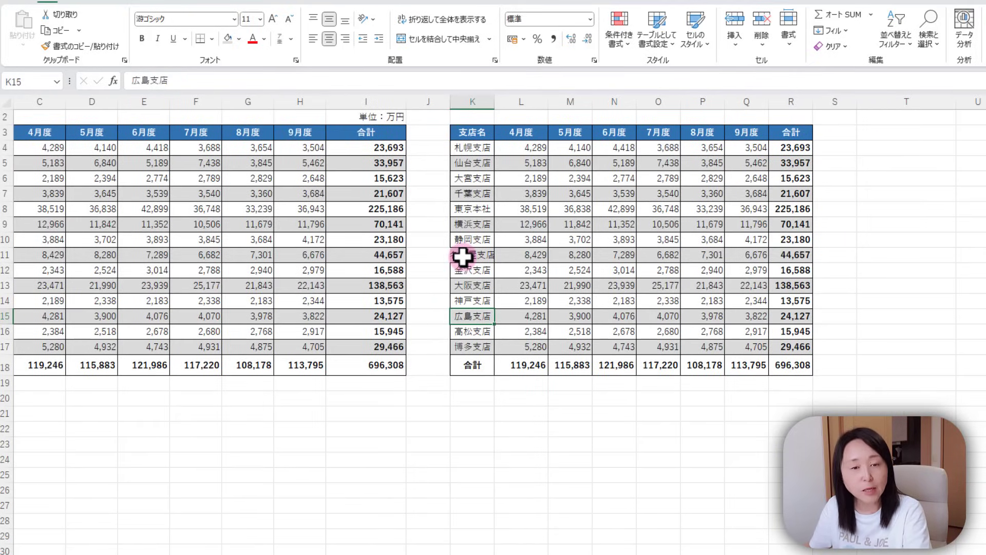
left_click(463, 256)
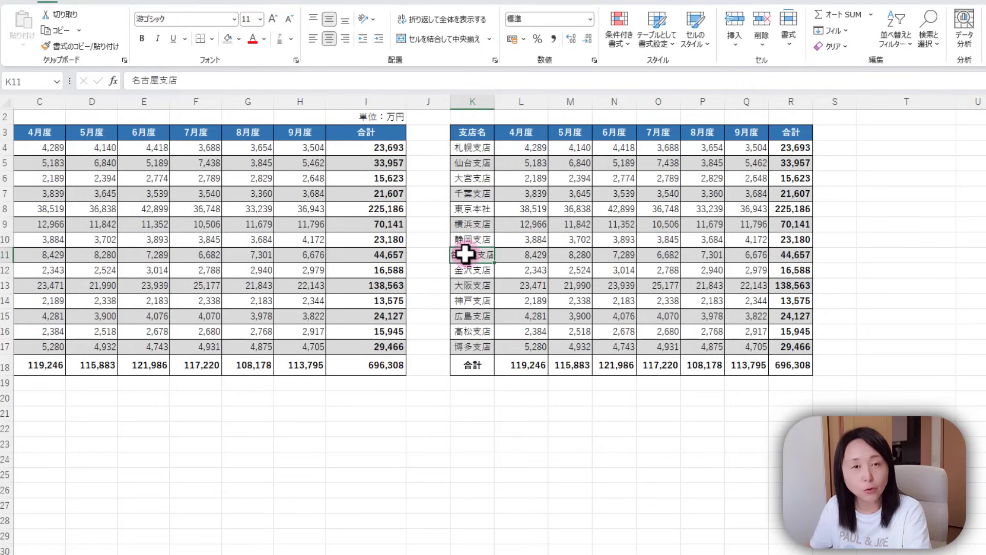
left_click(610, 430)
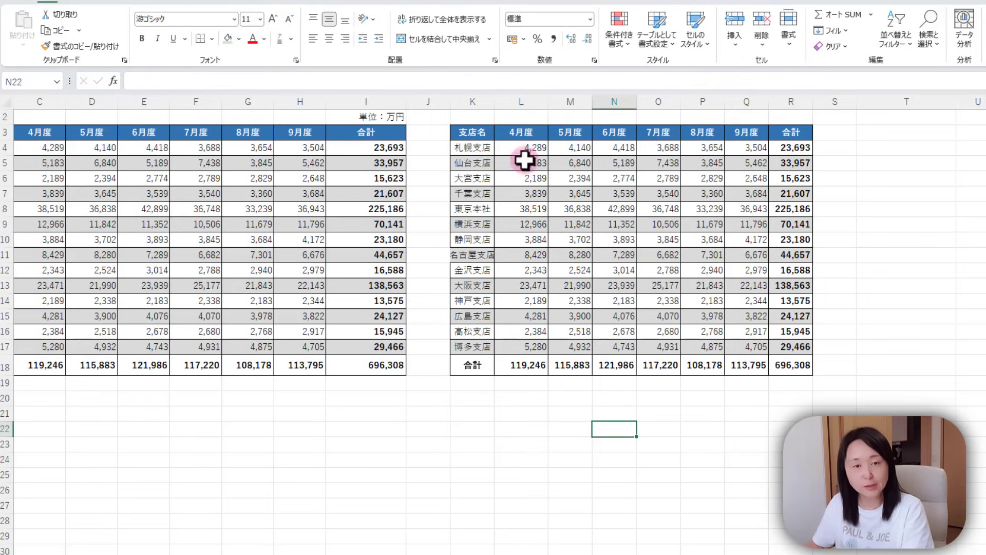
left_click_drag(460, 100, 787, 97)
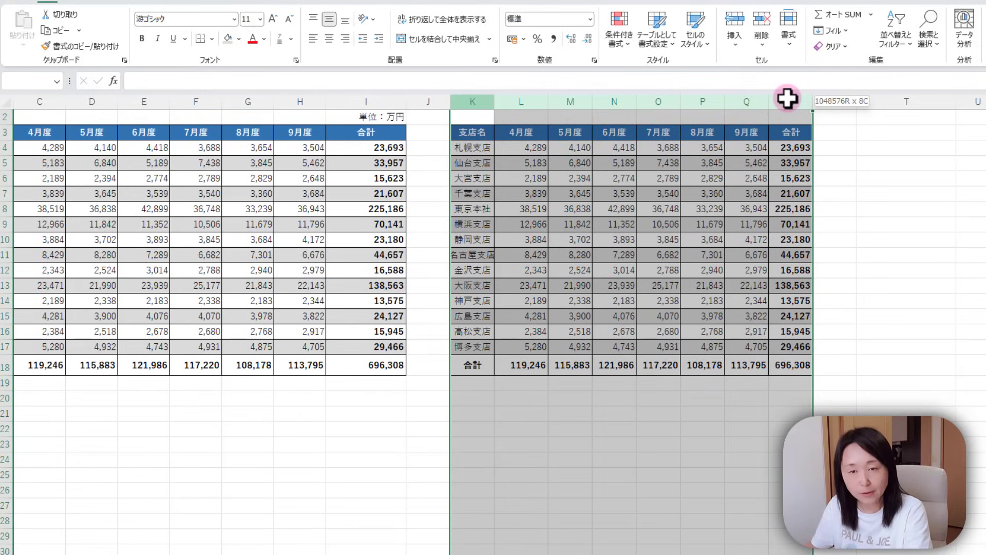
left_click_drag(473, 132, 806, 371)
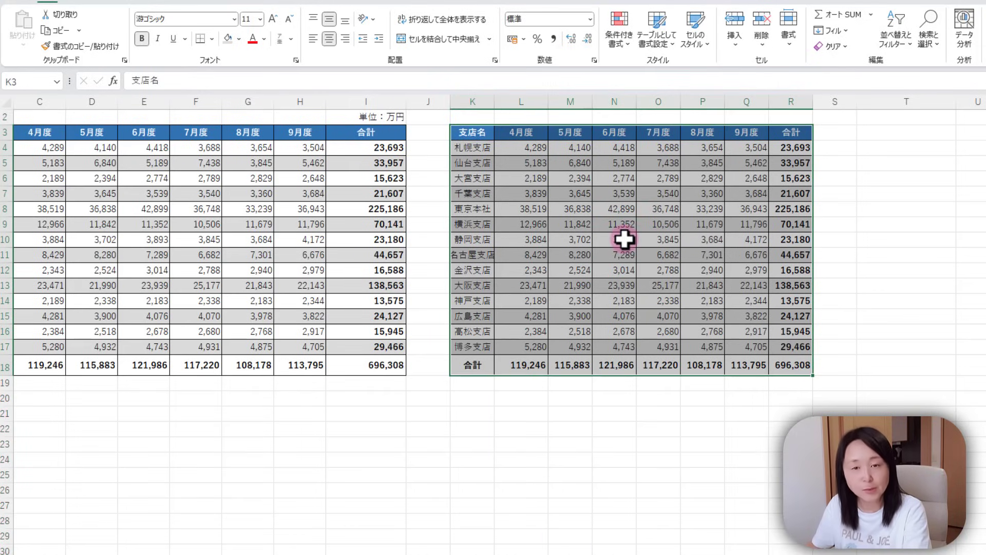
right_click(609, 182)
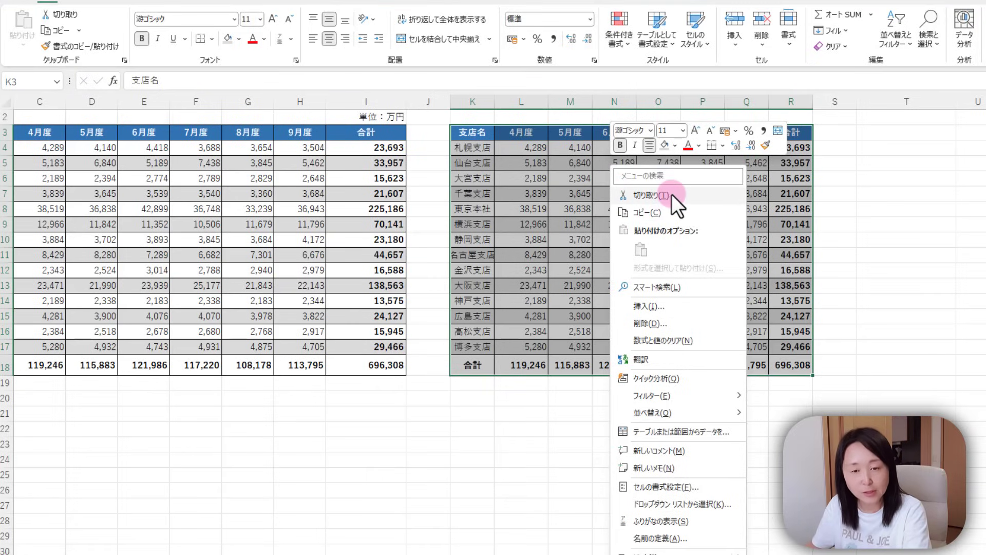
left_click(655, 323)
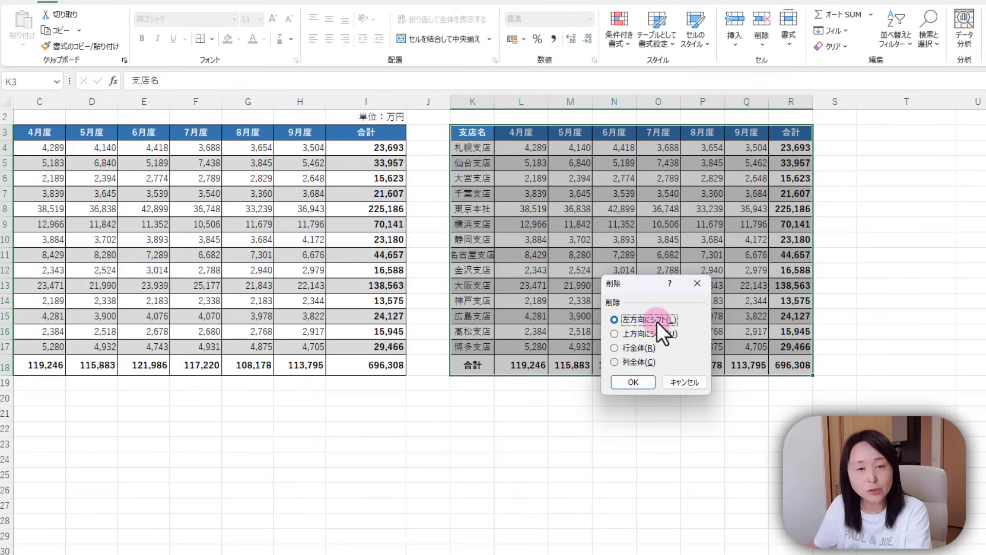
left_click(659, 320)
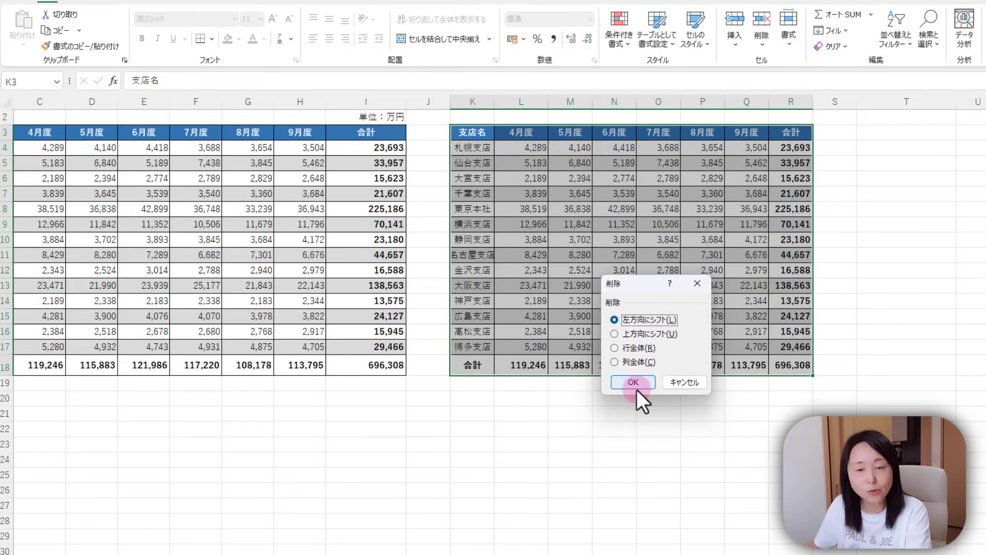
left_click(684, 382)
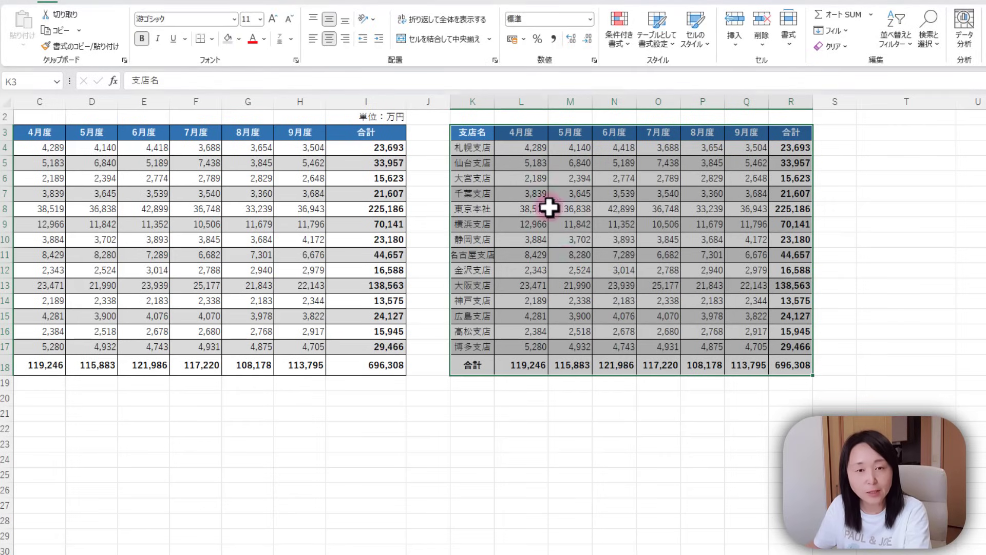
left_click(552, 208)
Delete the entire columns K to R holding the copied table, and also the remaining overly wide column L.
left_click_drag(476, 99, 792, 96)
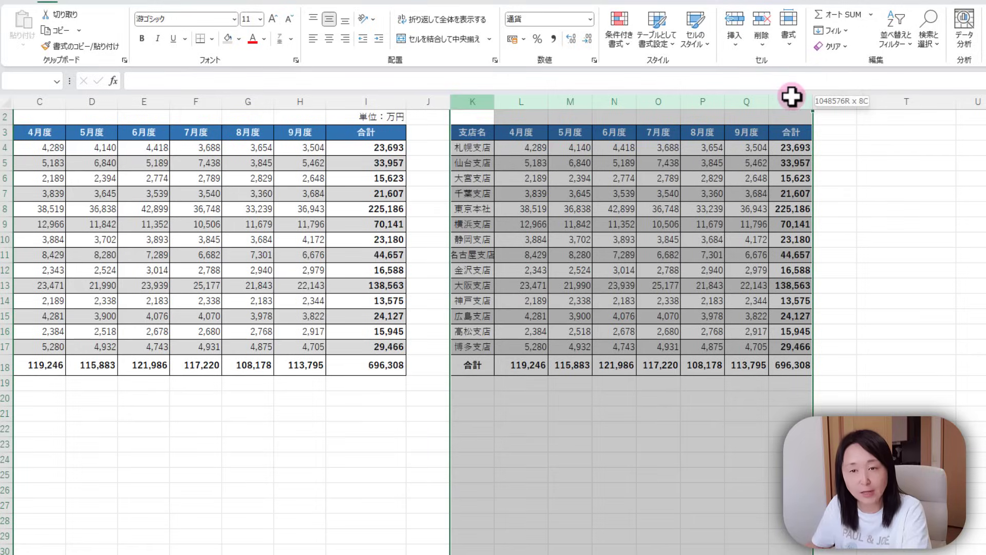
left_click_drag(791, 96, 791, 97)
right_click(791, 97)
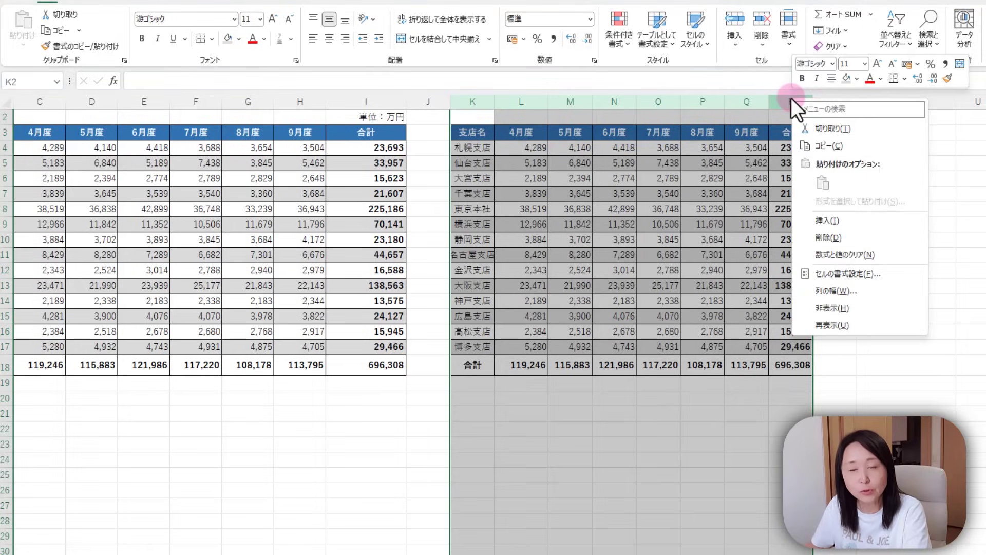
left_click(824, 238)
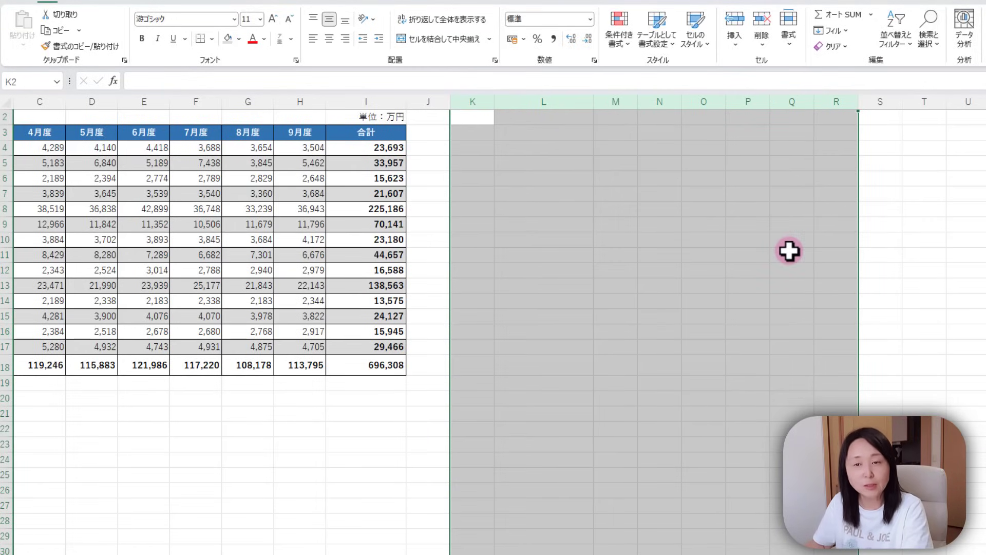
left_click(659, 209)
right_click(550, 97)
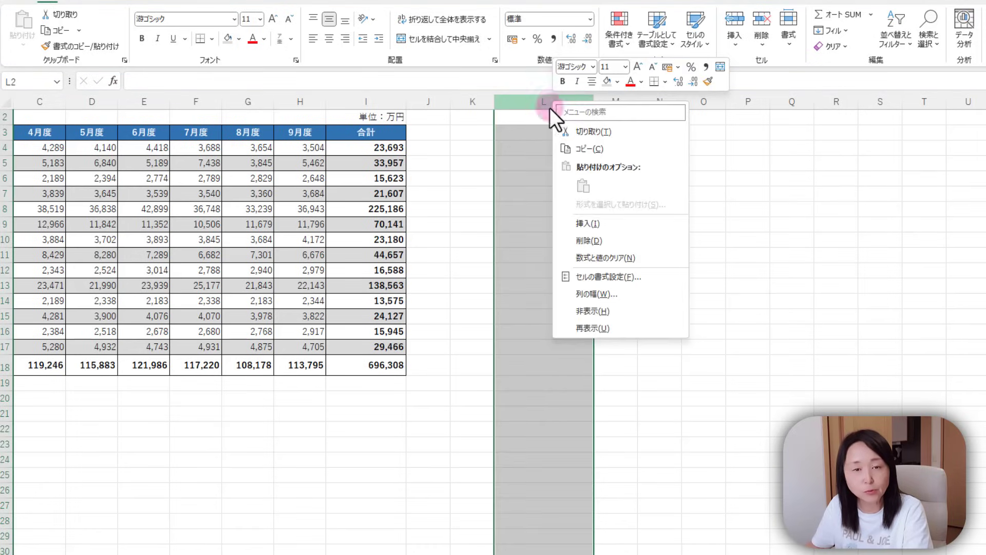
left_click(592, 239)
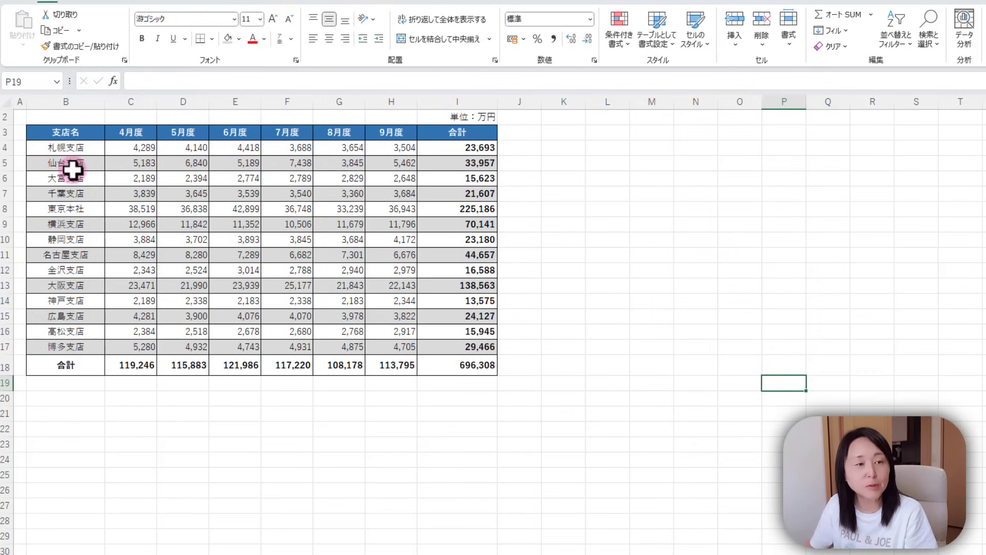
Copy the table B3:I18 and select cell K3 as the destination.
left_click_drag(62, 132, 464, 363)
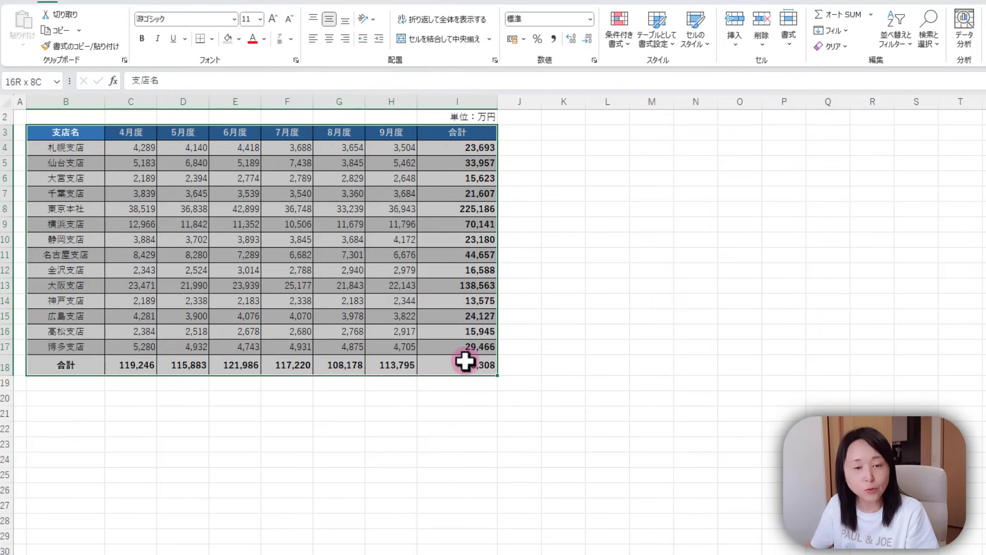
right_click(418, 194)
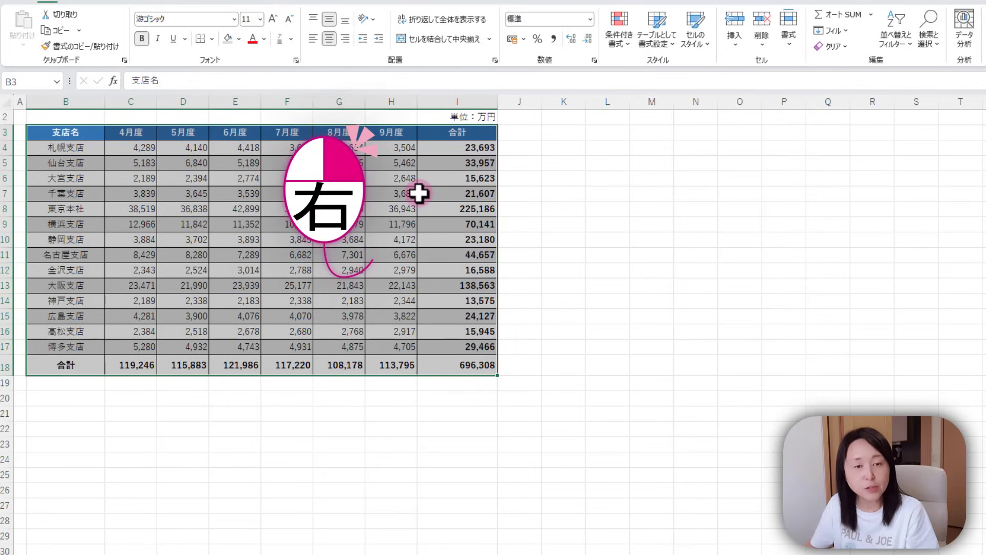
left_click(465, 212)
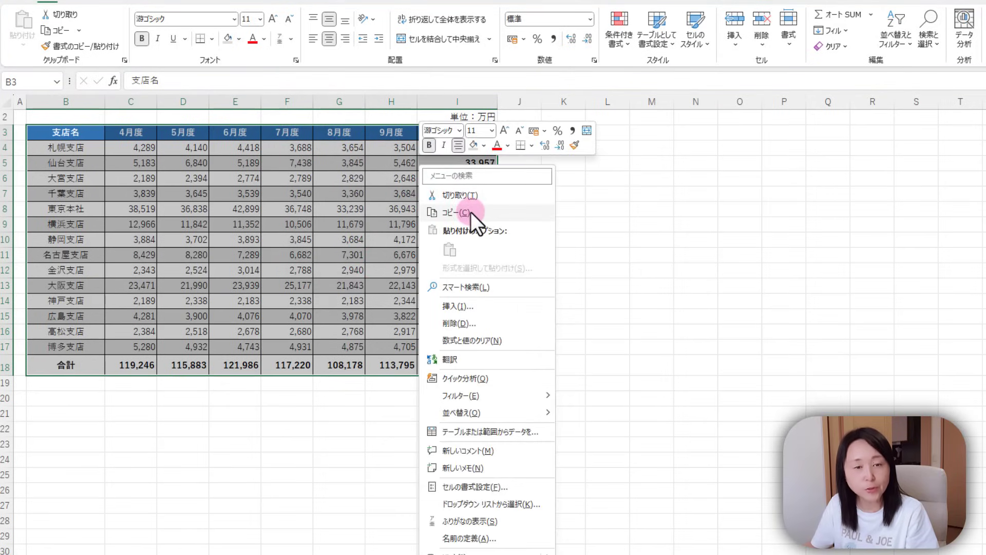
left_click(564, 132)
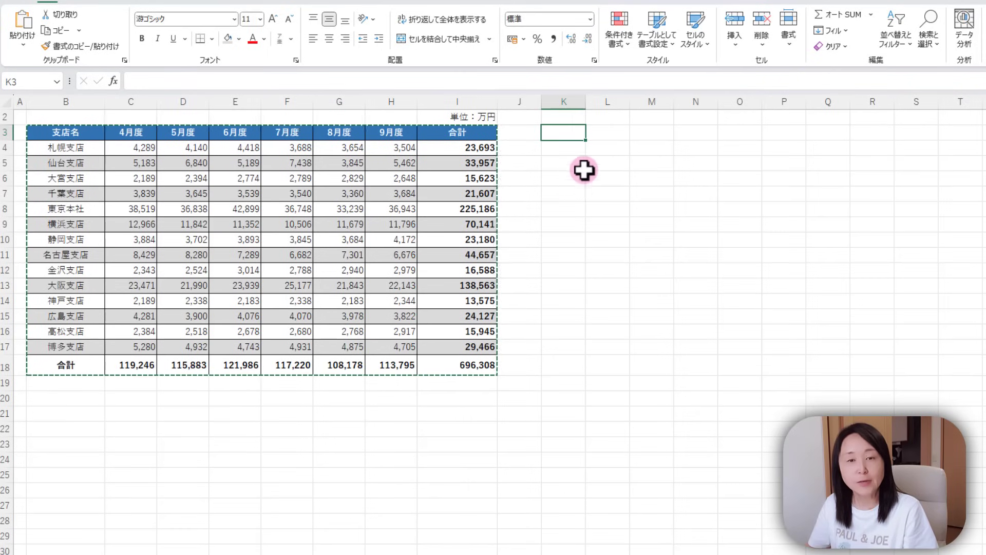
Paste the copied table's column widths (列幅) at K3, followed by its contents, and undo both pastes.
right_click(566, 132)
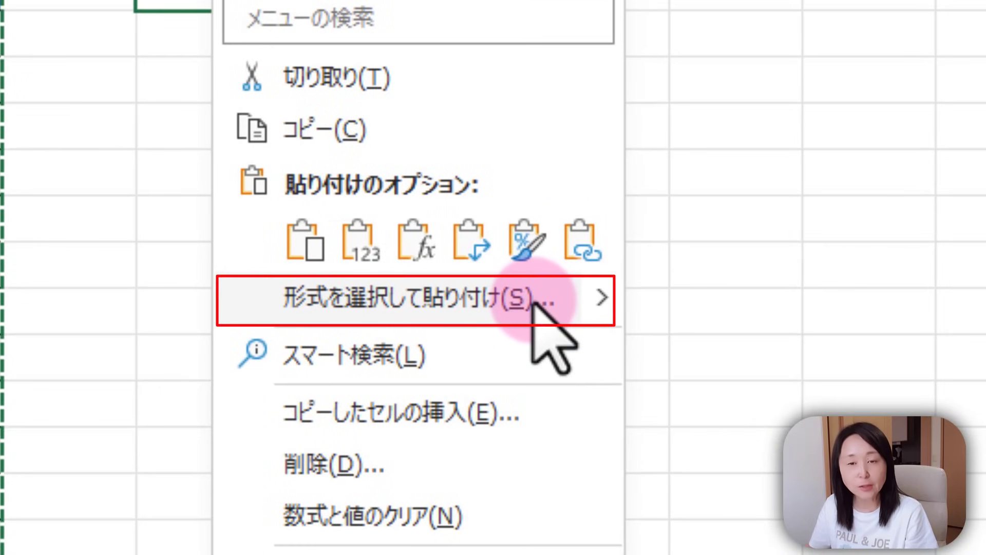
left_click(533, 302)
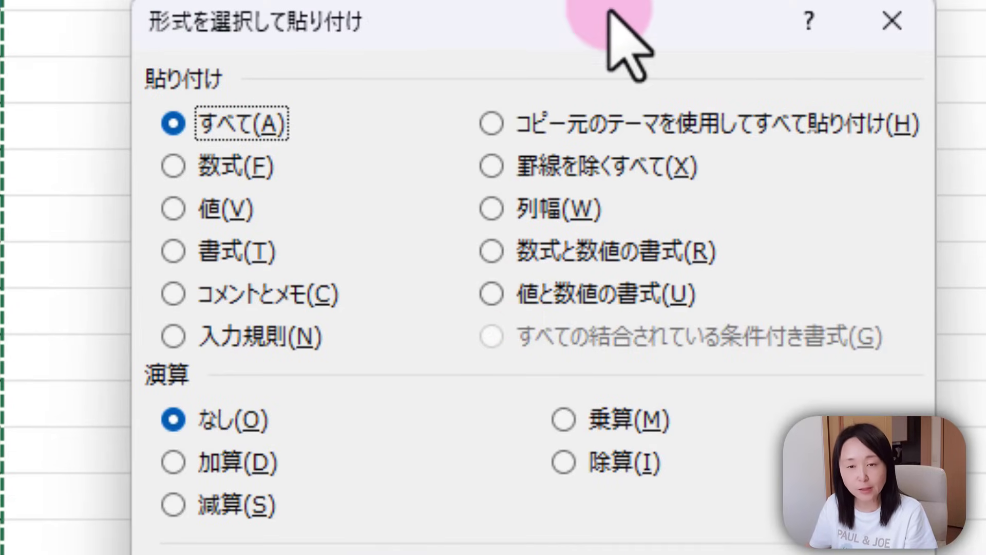
left_click(529, 211)
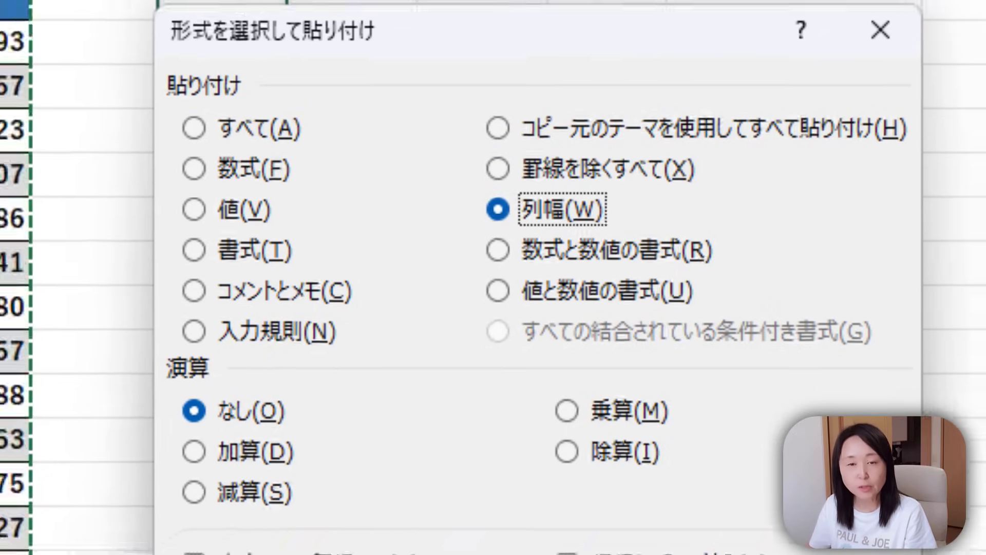
left_click(687, 431)
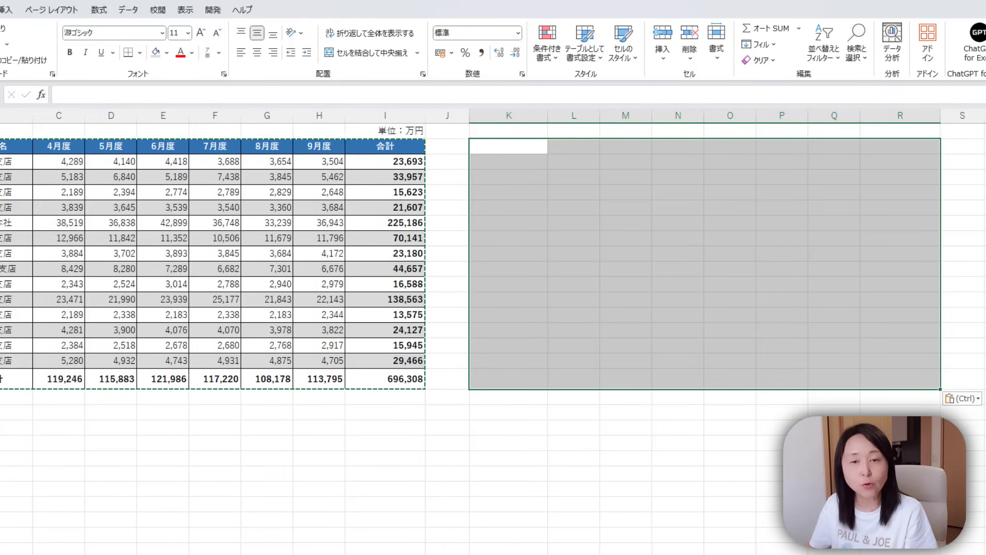
key("ctrl+v")
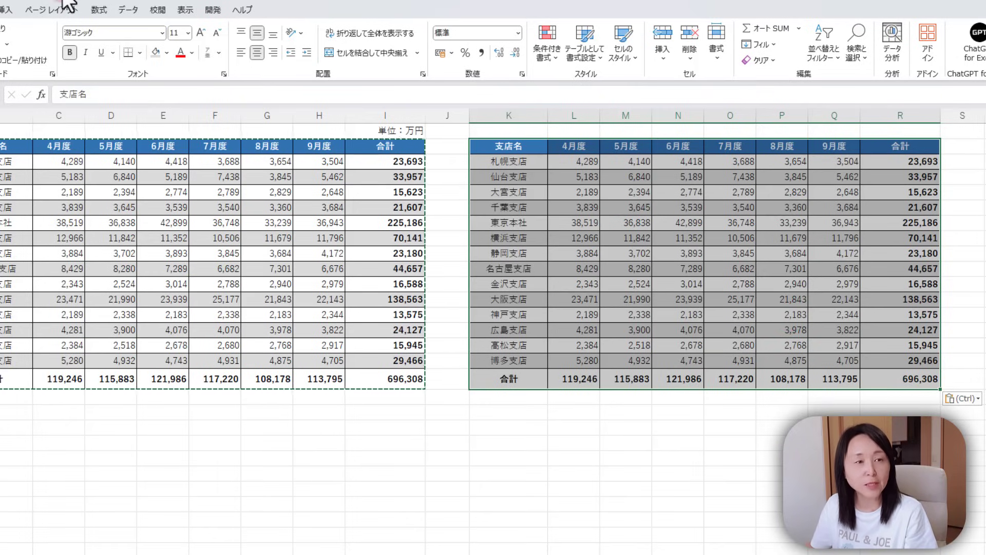
key("ctrl+z")
key("ctrl+z")
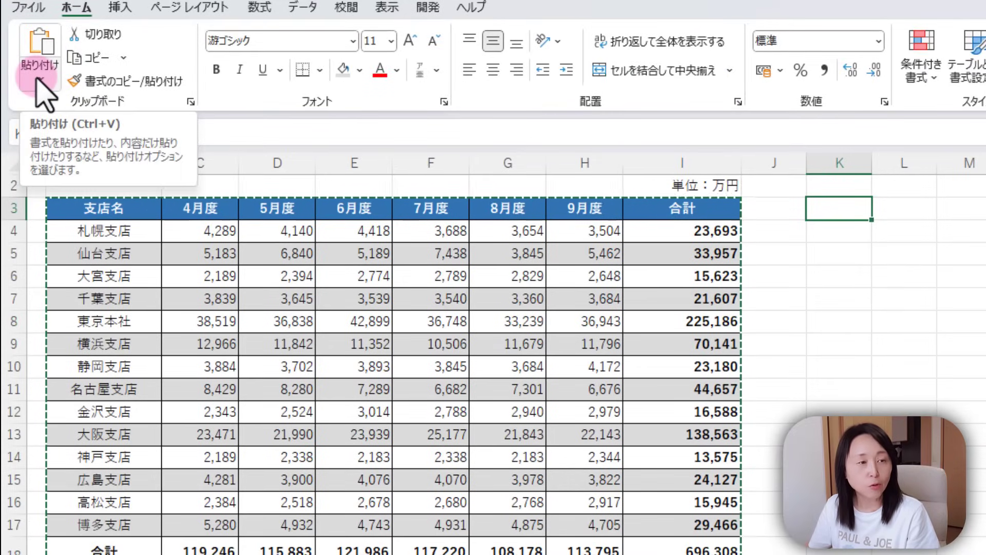
Paste the copied table at K3 with the option that keeps the source column widths, and select cell B20.
left_click(40, 82)
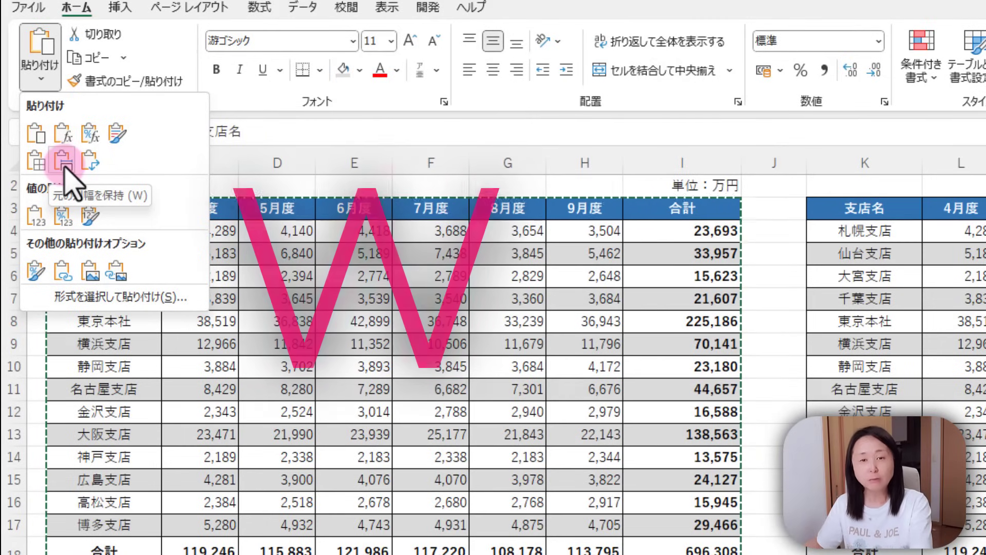
left_click(65, 162)
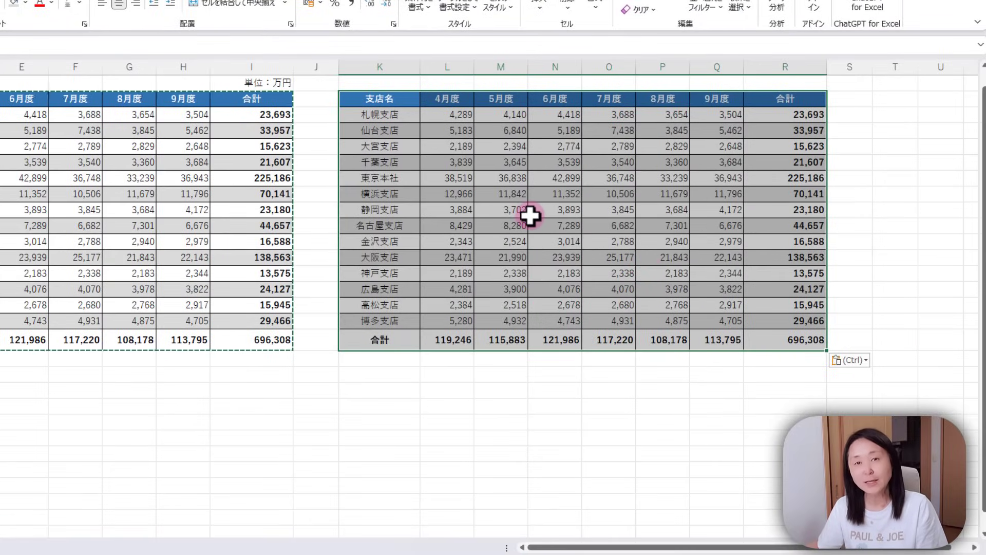
left_click(555, 404)
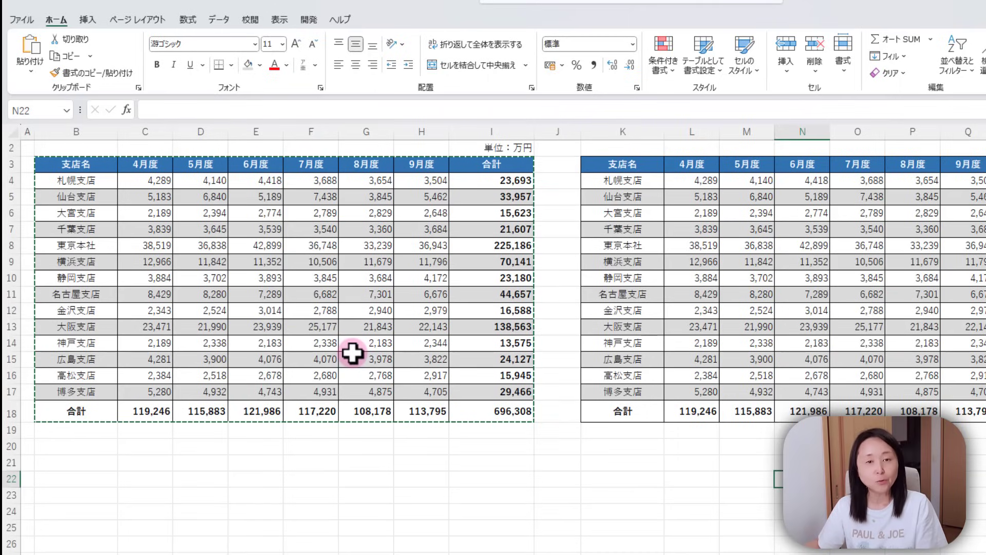
left_click(90, 451)
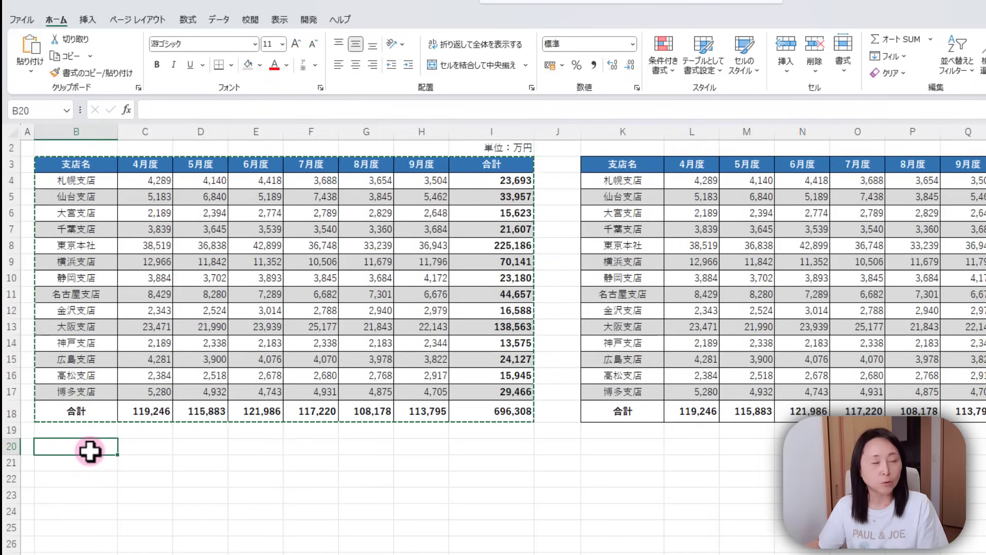
Paste the copied table as values only (値) at B20 and compare the contents of total cells I4 and I21.
left_click(30, 70)
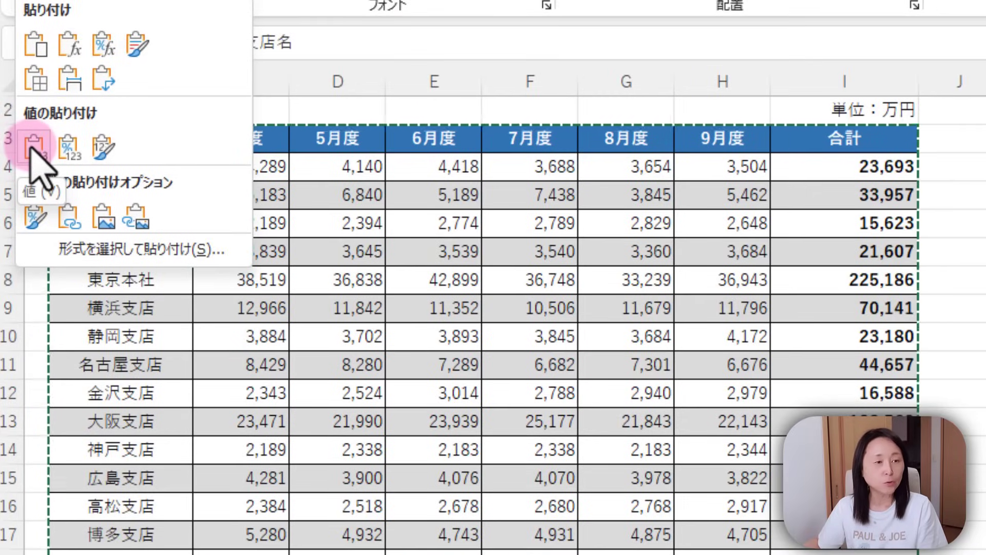
left_click(34, 146)
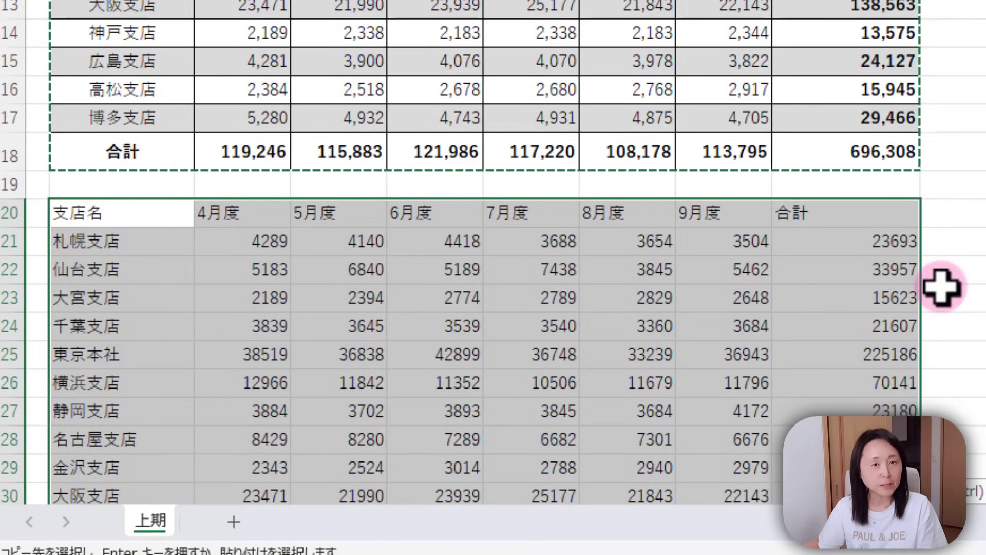
left_click(894, 249)
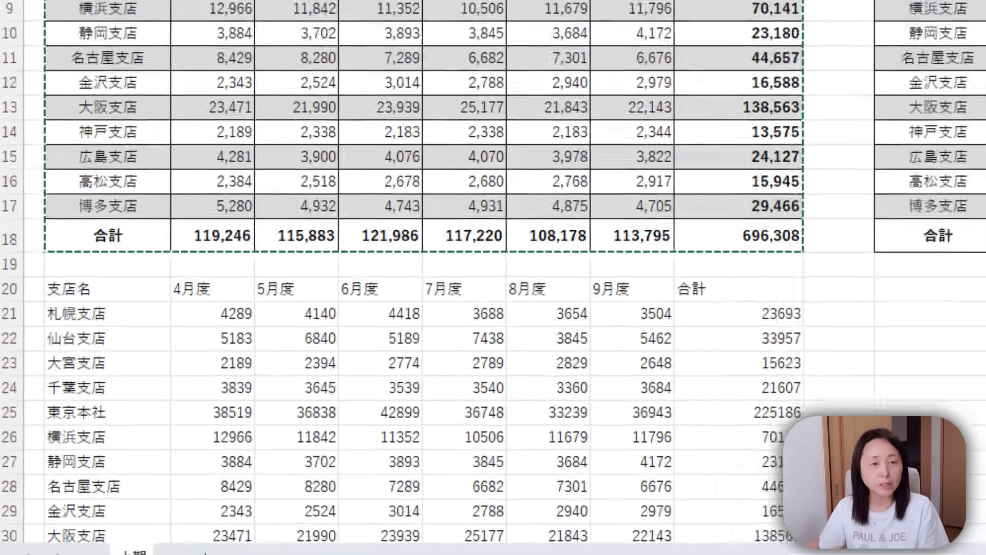
left_click(584, 106)
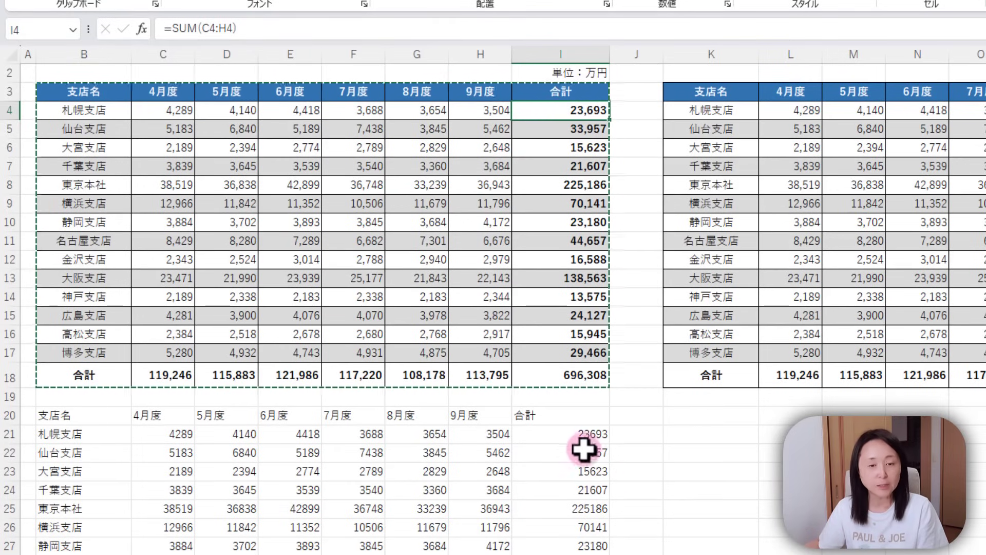
left_click(567, 436)
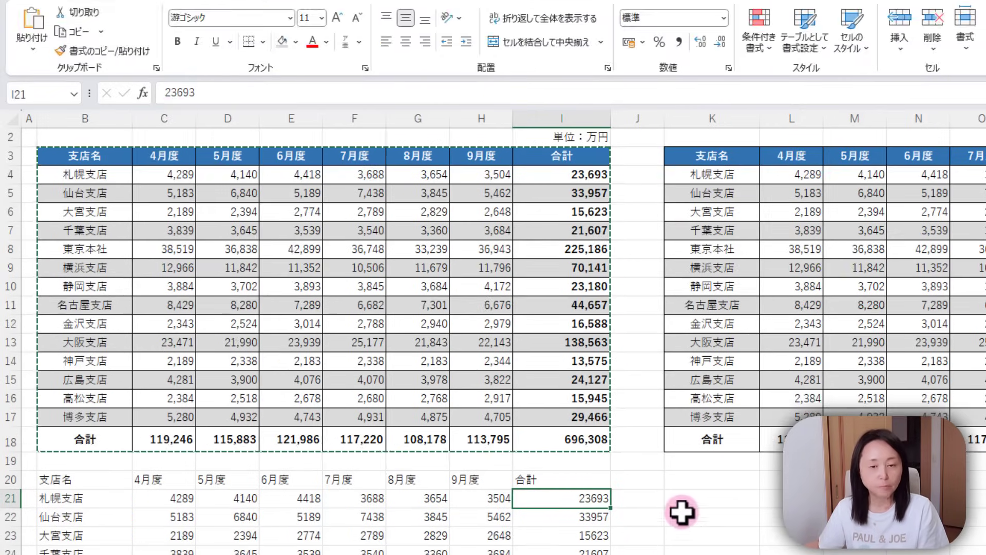
Paste the copied table at K21 with its rows and columns transposed.
left_click(712, 433)
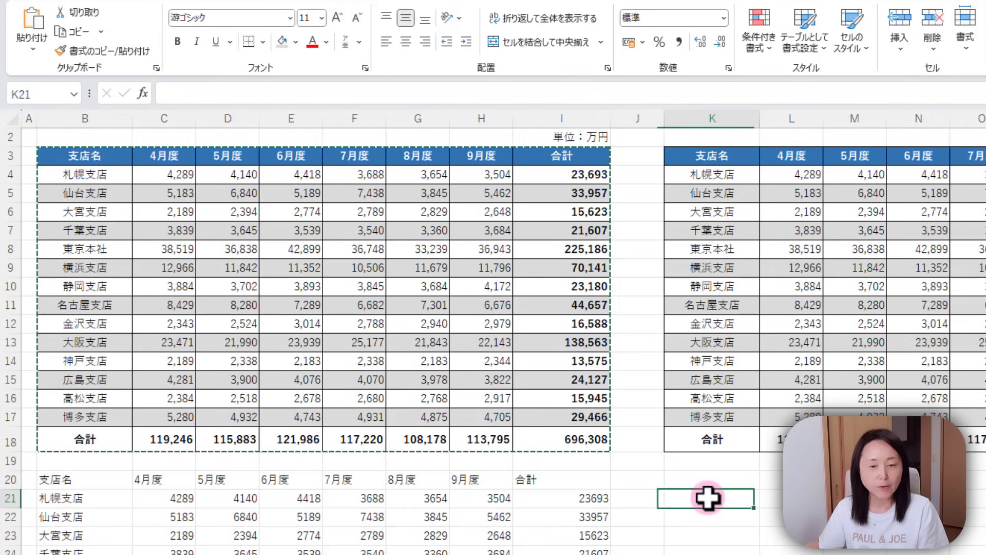
left_click(25, 41)
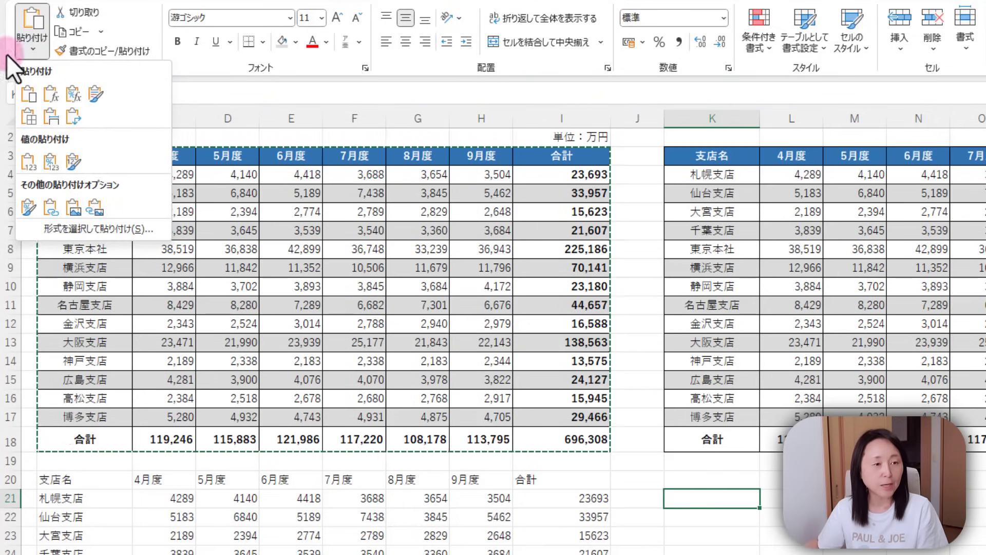
left_click(73, 114)
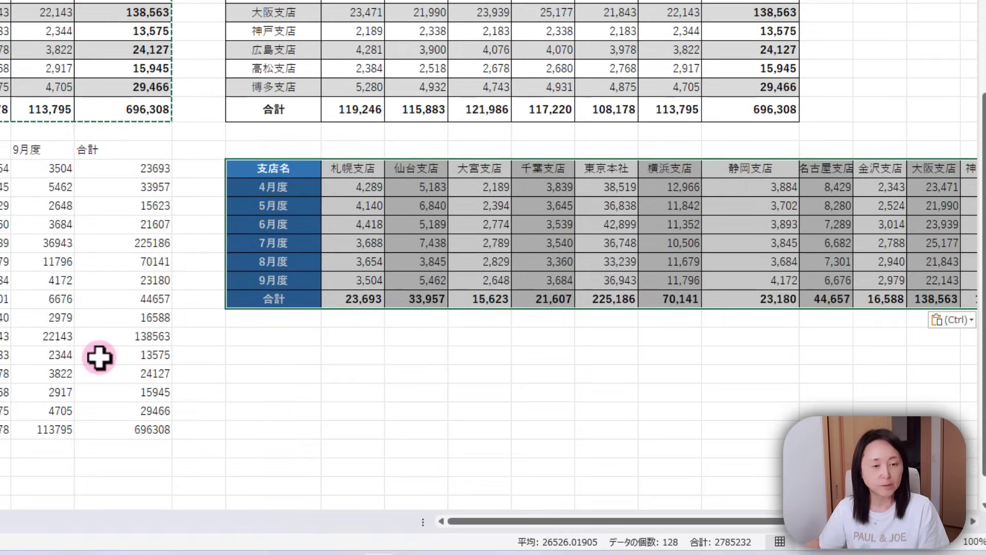
Paste the copied table at B38 without its borders.
left_click(99, 358)
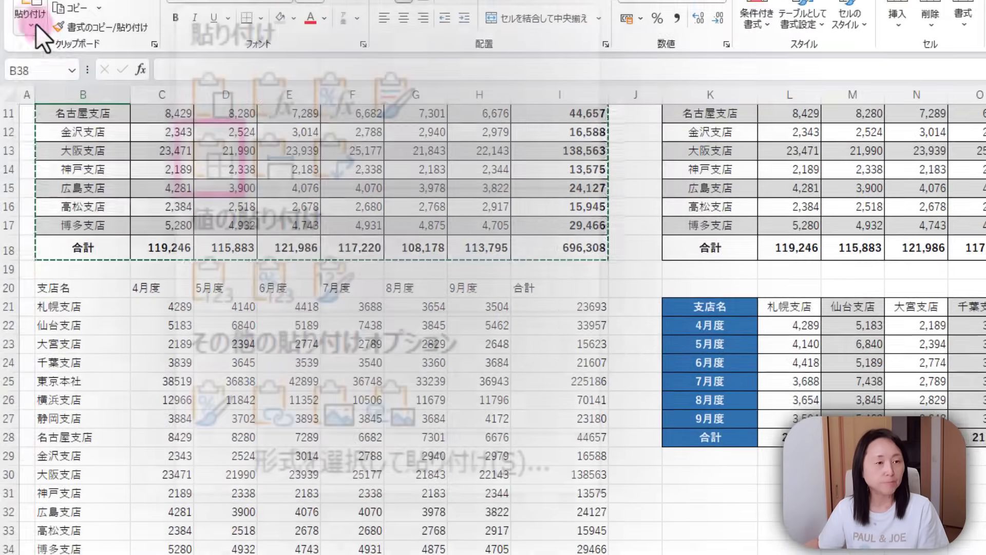
left_click(35, 24)
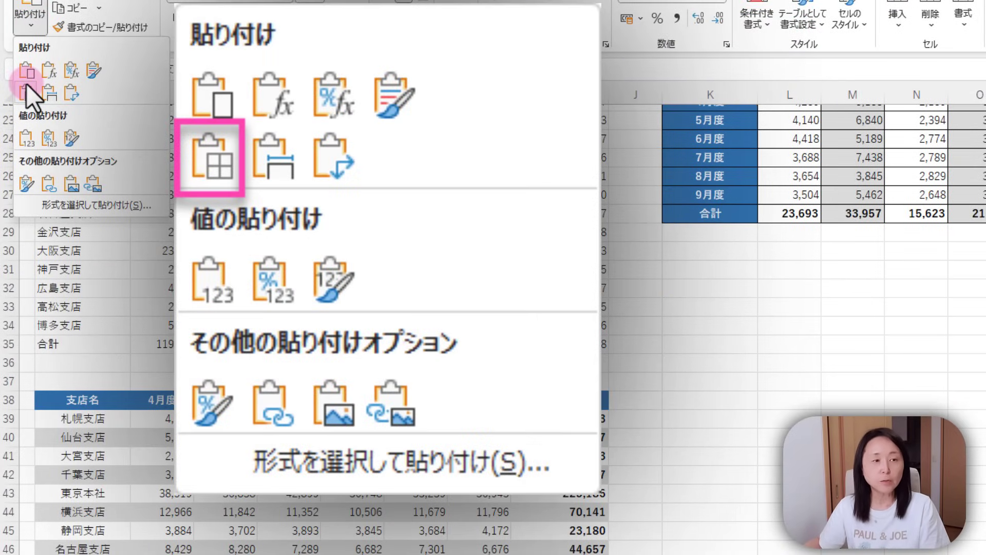
left_click(26, 88)
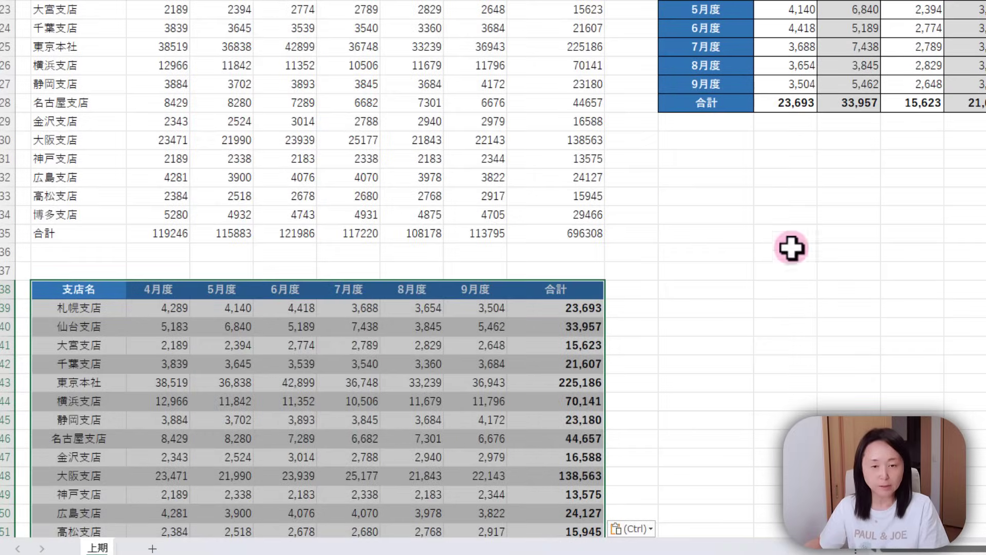
Paste only the copied table's formatting at K38 and review the pasted result.
left_click(727, 291)
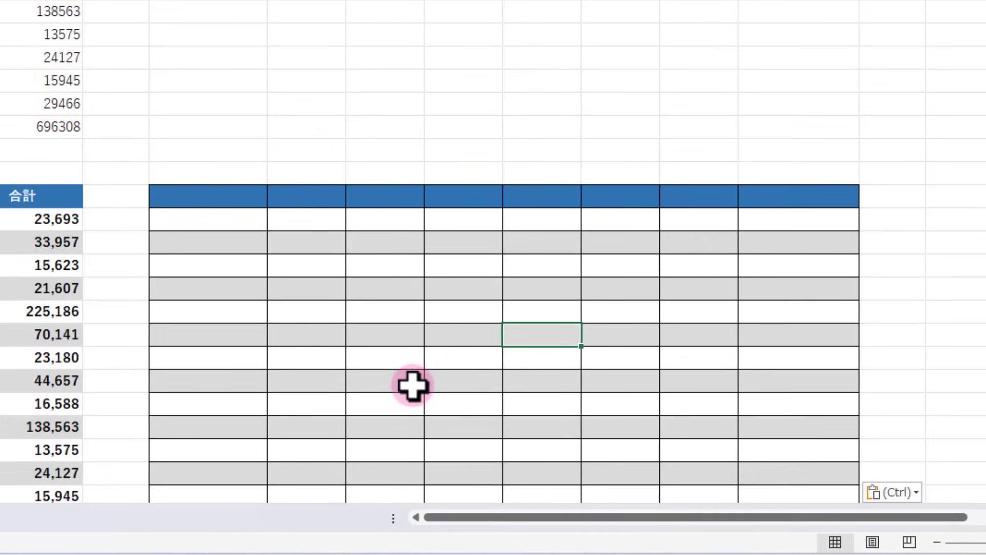
scroll(645, 390, "down", 4)
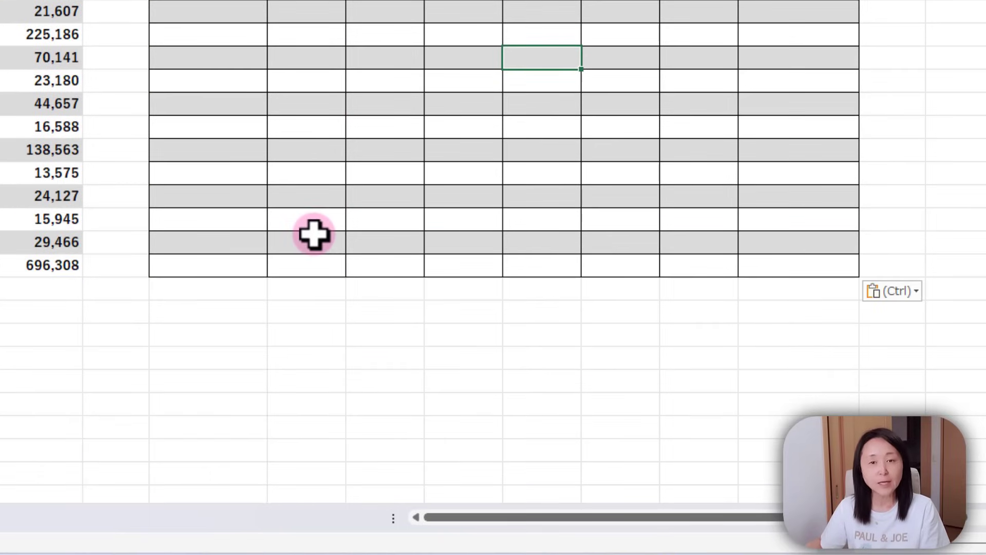
scroll(406, 251, "up", 2)
scroll(406, 250, "up", 9)
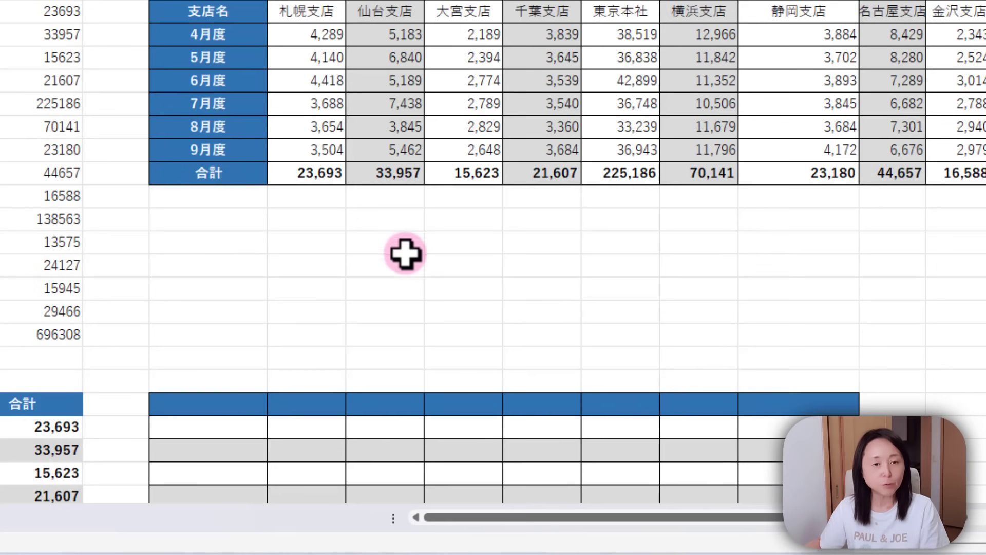
scroll(264, 249, "down", 10)
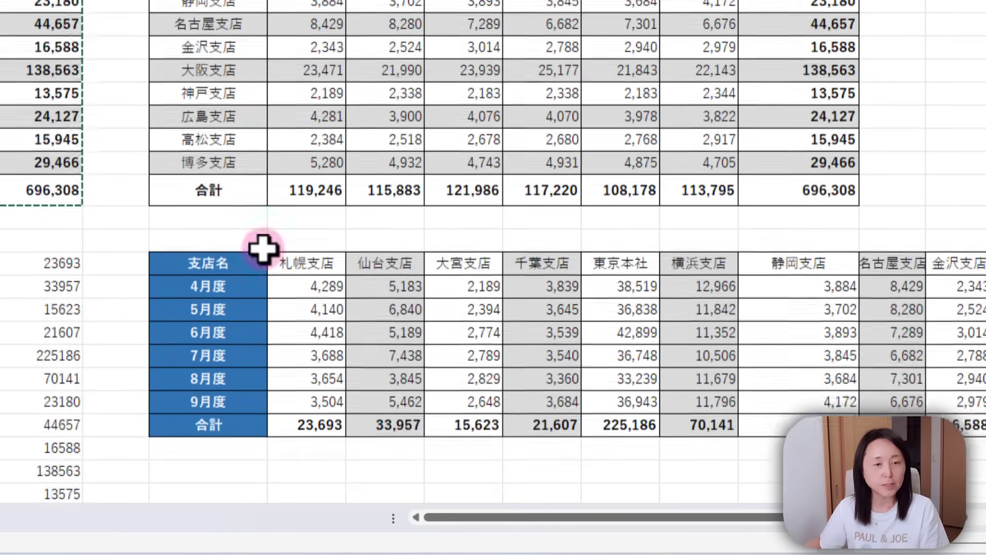
Paste the copied table as a picture at B55, below the borderless copy, and shrink the picture slightly.
scroll(346, 268, "left", 3)
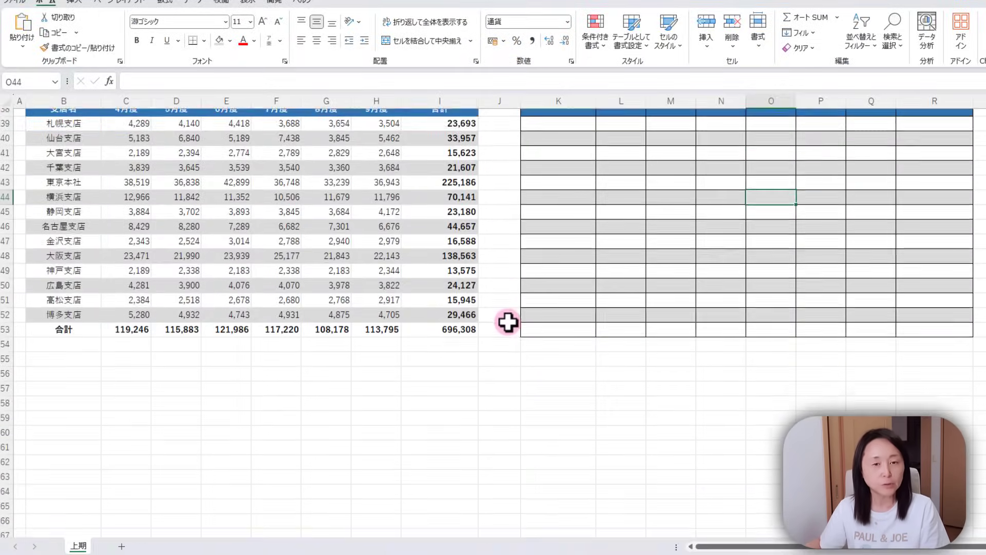
scroll(508, 322, "down", 4)
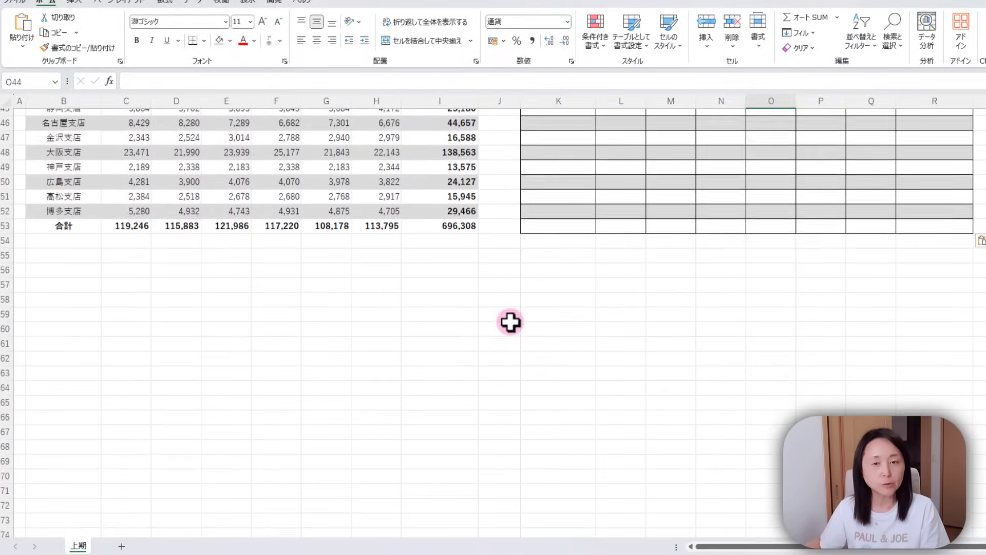
left_click(87, 163)
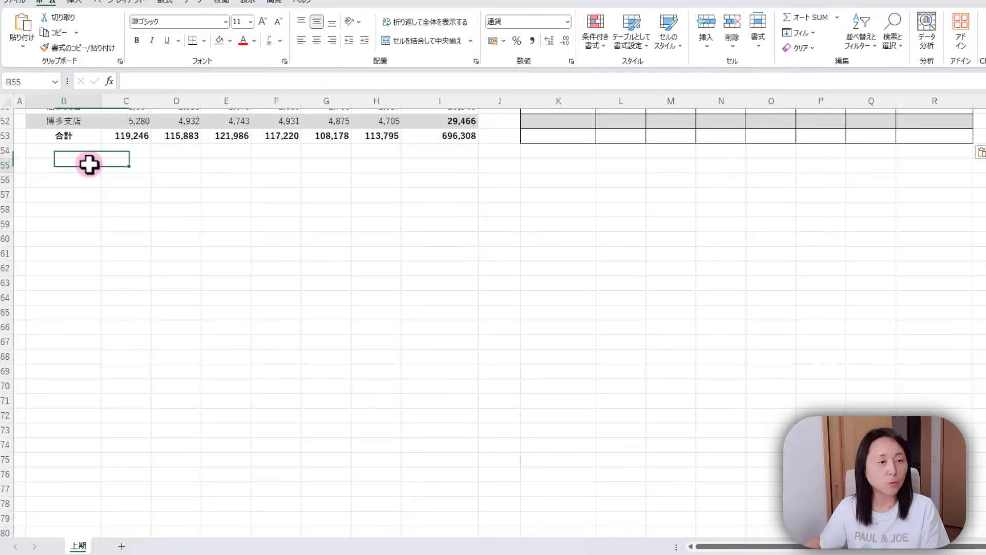
left_click(25, 45)
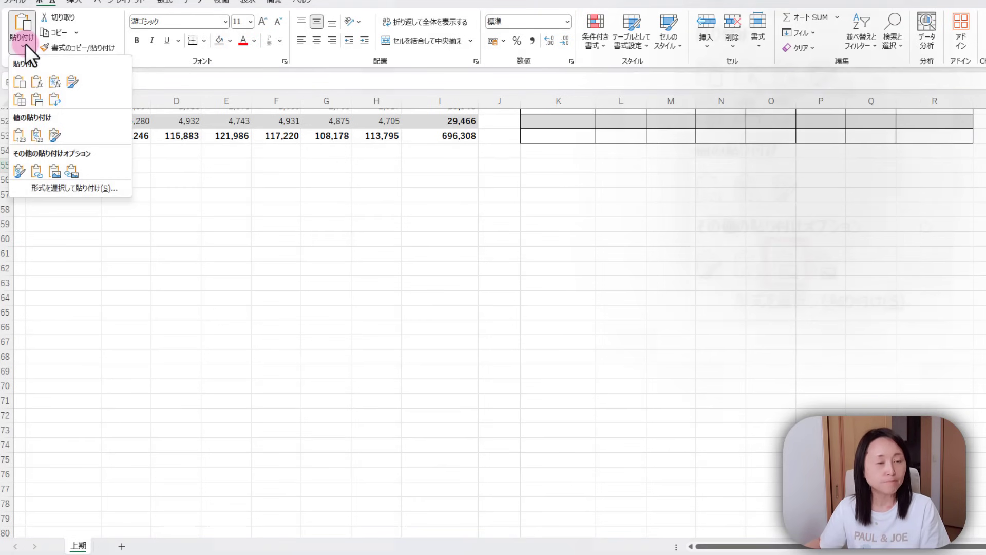
left_click(54, 171)
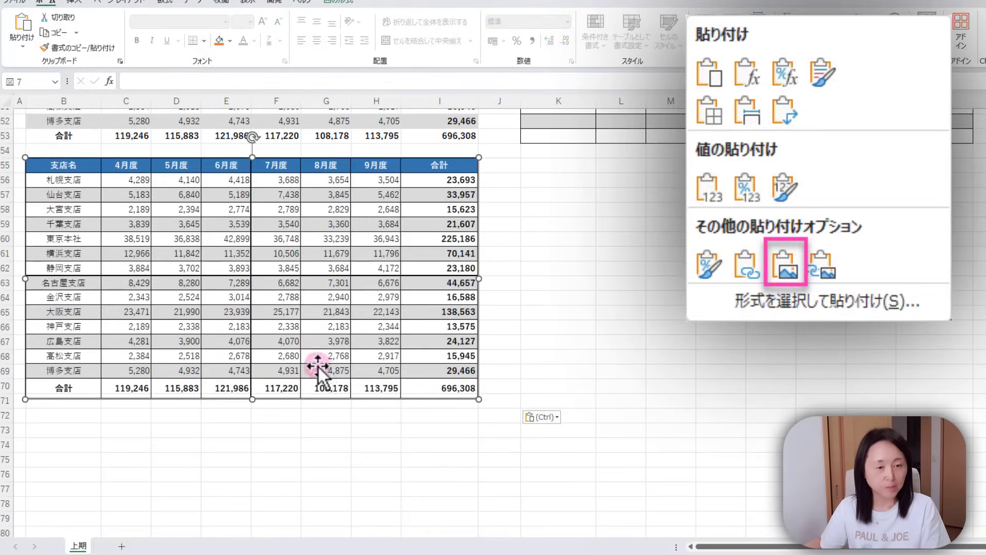
mouse_move(296, 276)
left_mouse_down()
mouse_move(283, 260)
mouse_move(303, 288)
mouse_move(377, 339)
mouse_move(496, 303)
mouse_move(315, 286)
mouse_move(296, 280)
mouse_move(296, 256)
left_mouse_up()
left_click_drag(484, 409, 429, 391)
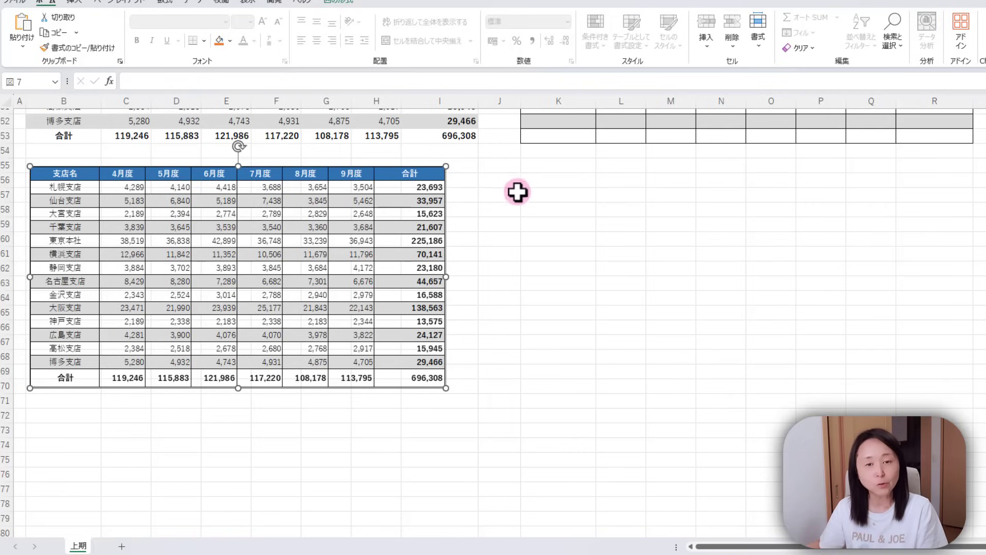
Paste the copied table as a linked picture (リンクされた図) at J56 and shift it slightly away from the other picture.
left_click(504, 175)
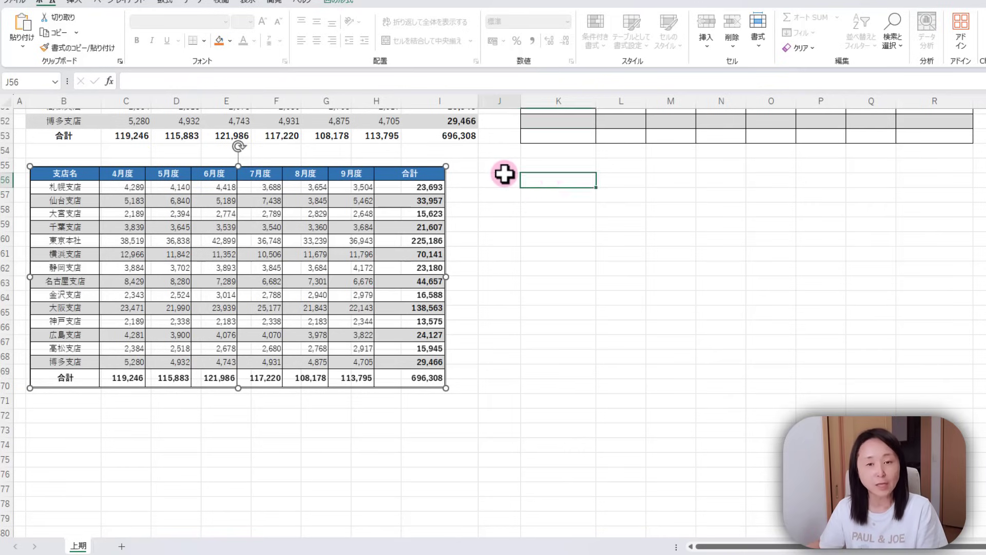
left_click(21, 45)
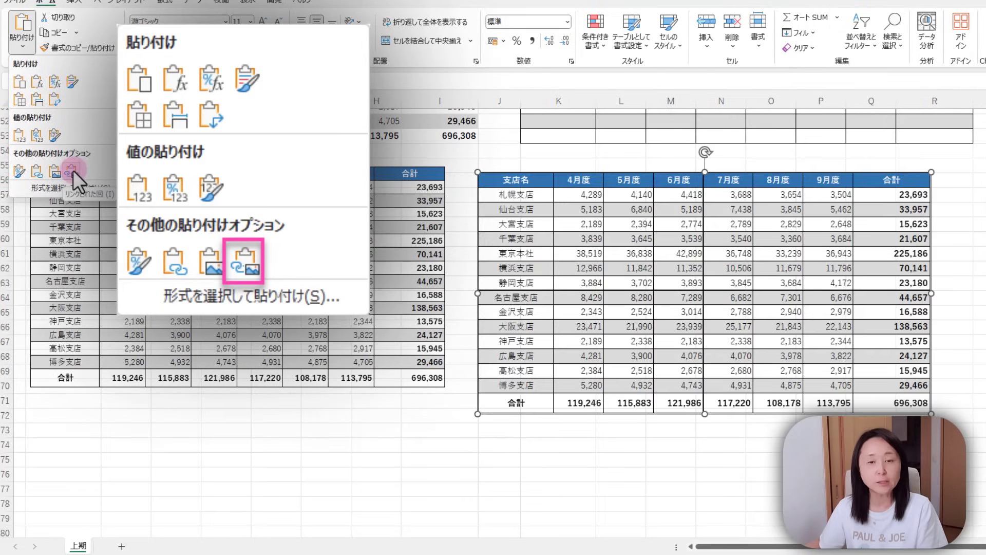
left_click(73, 170)
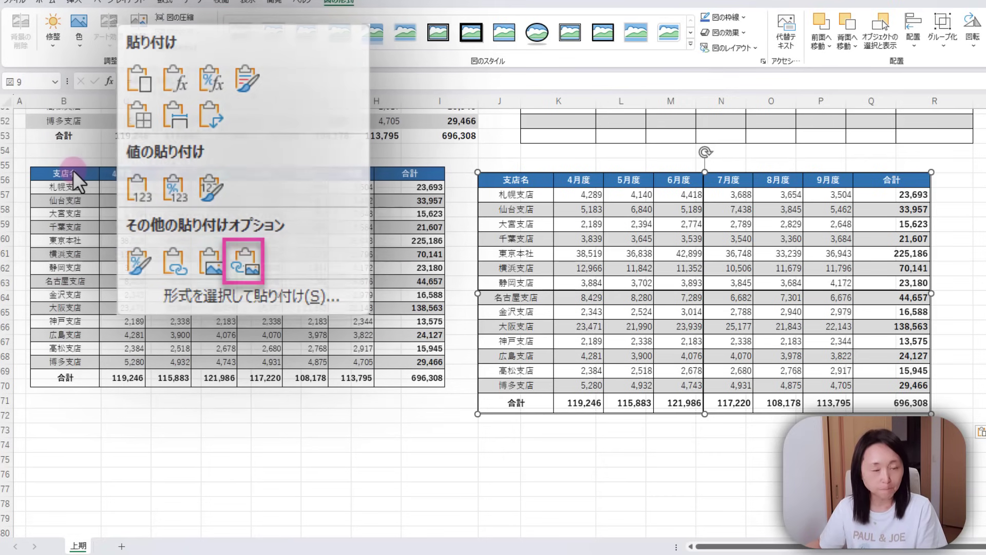
left_click_drag(570, 288, 618, 290)
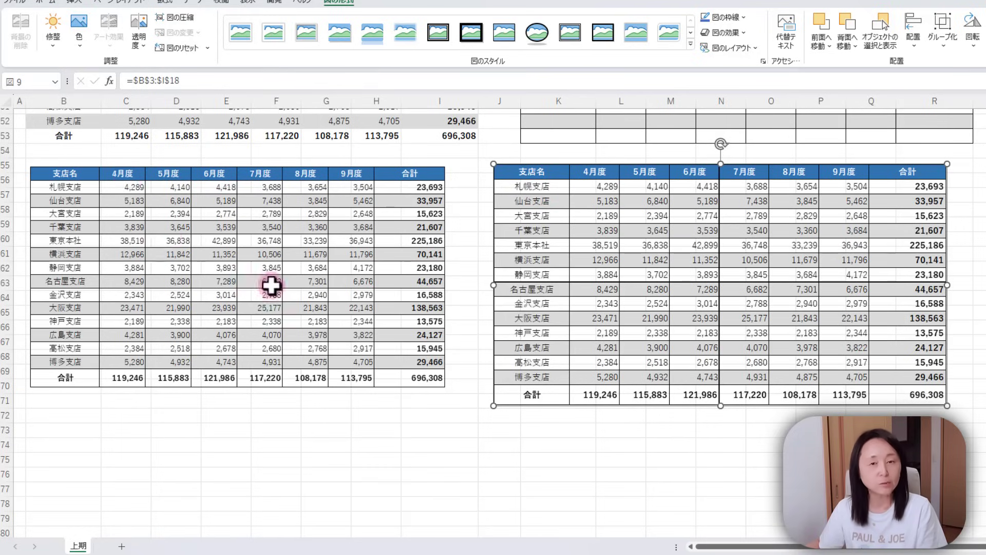
Set cell C4 of the source table to 100000 and check the static and linked pictures for the change.
scroll(247, 279, "up", 17)
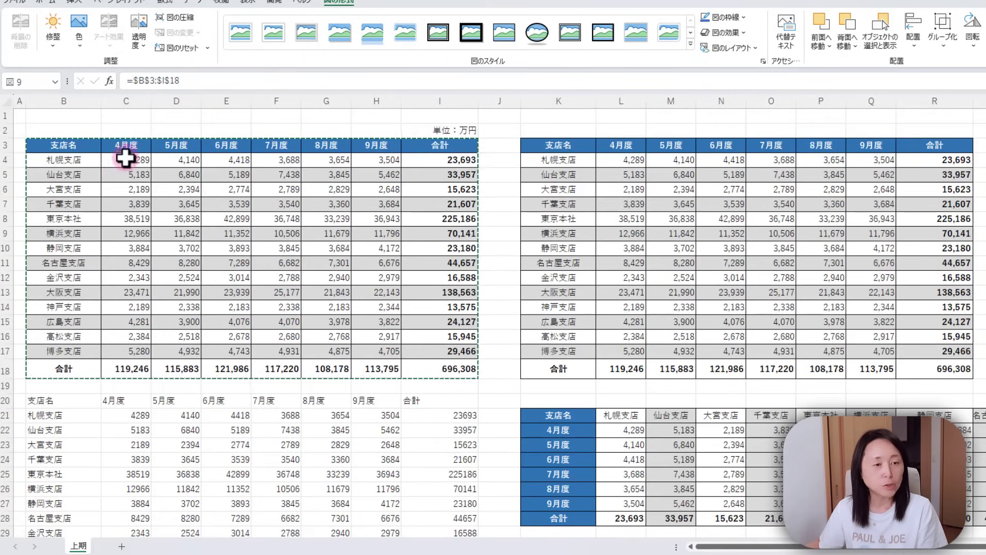
left_click(124, 159)
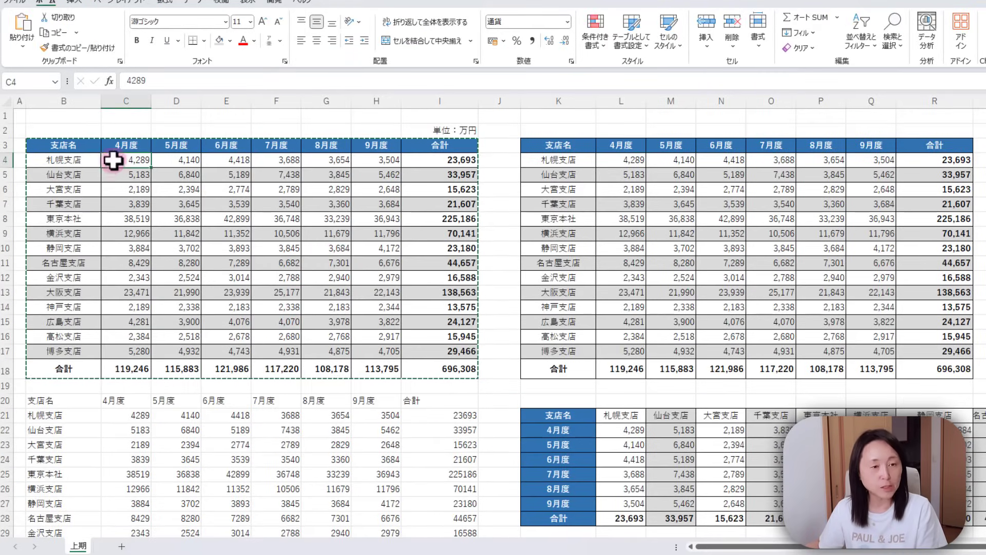
type("100000")
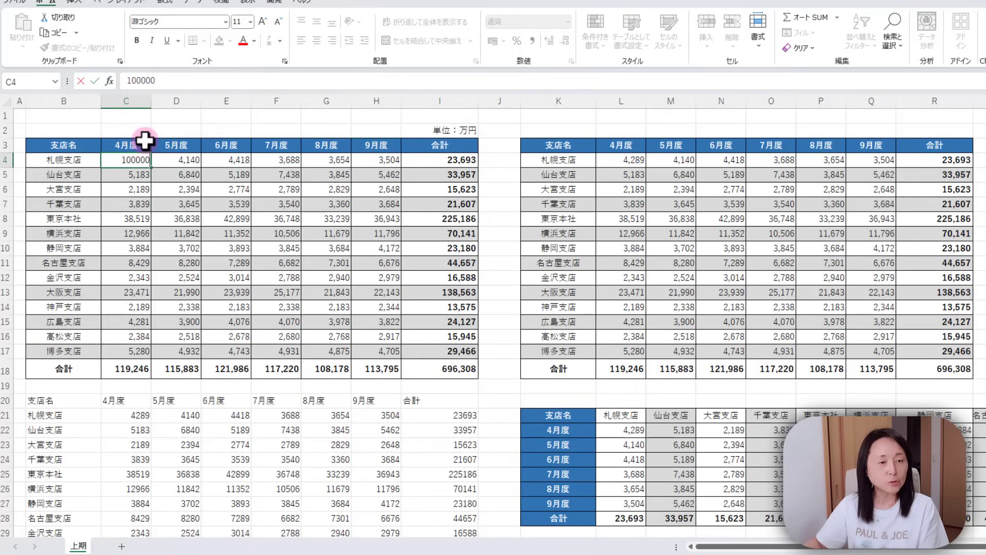
key("Return")
scroll(352, 326, "down", 16)
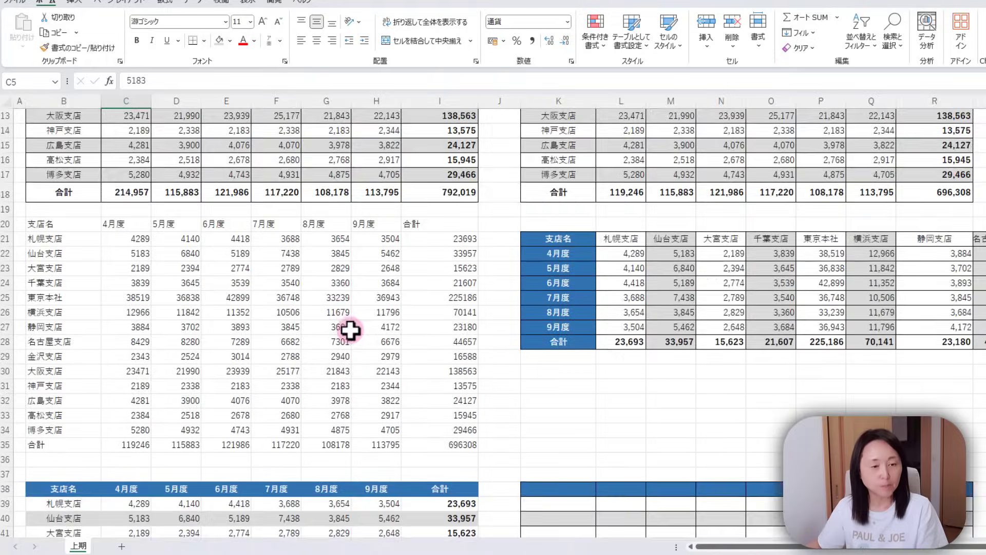
scroll(369, 353, "down", 2)
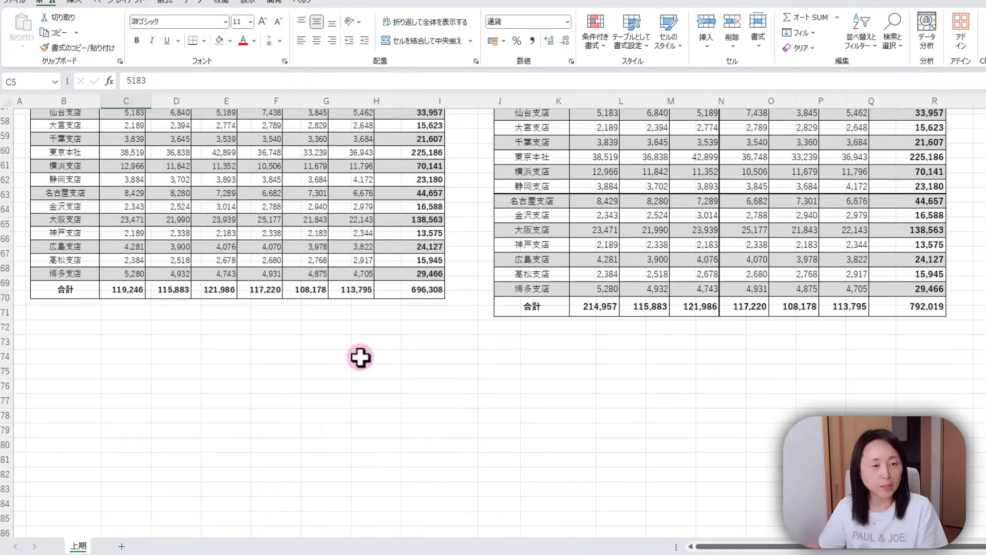
scroll(359, 357, "up", 1)
Recolor the linked picture with the light green preset 緑、アクセント 6 (淡).
left_click(620, 220)
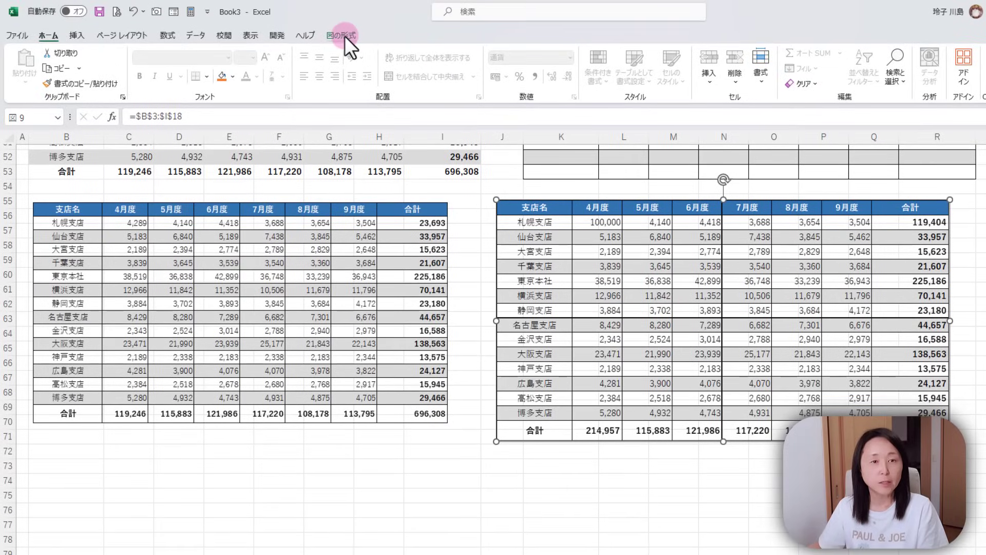
left_click(344, 36)
left_click(82, 64)
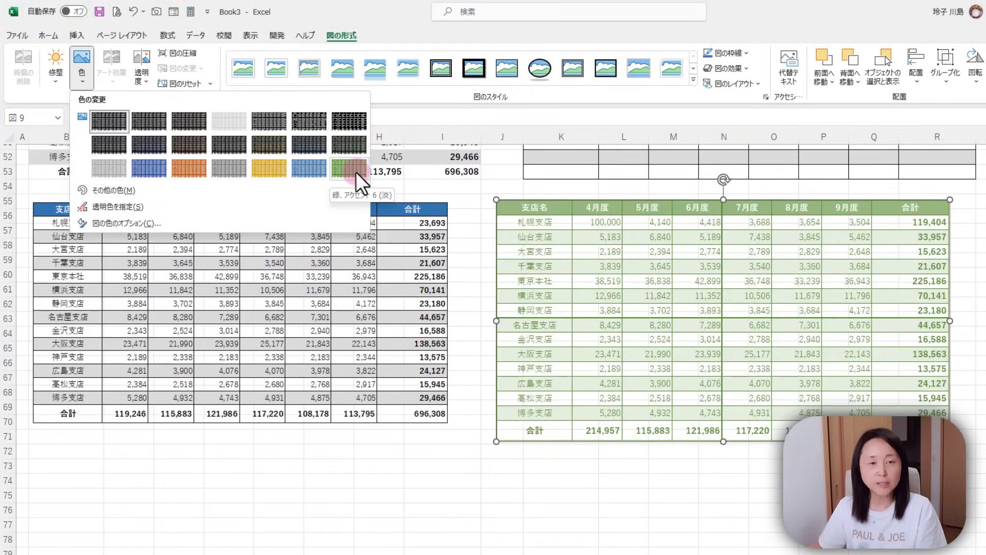
left_click(356, 171)
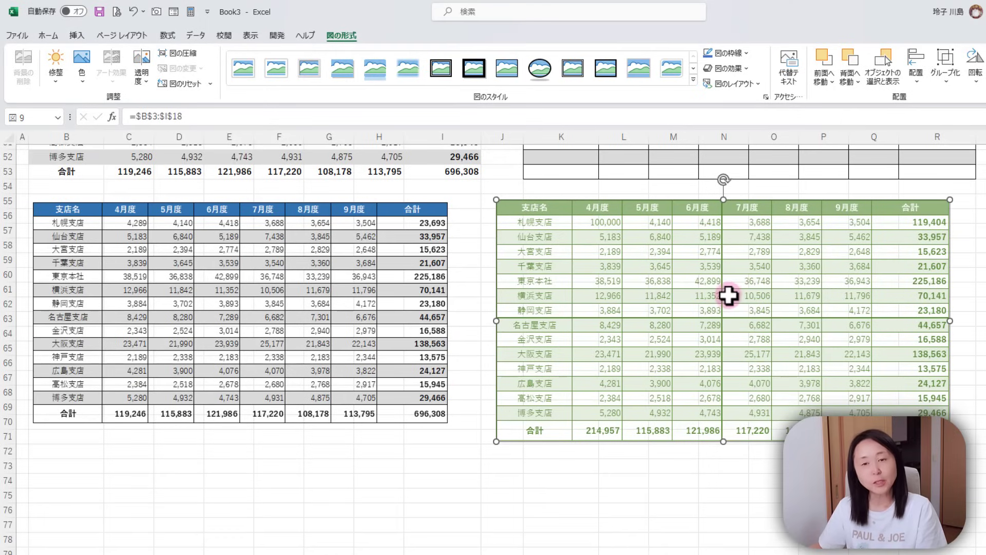
Turn off the worksheet's gridlines (目盛線).
left_click(253, 35)
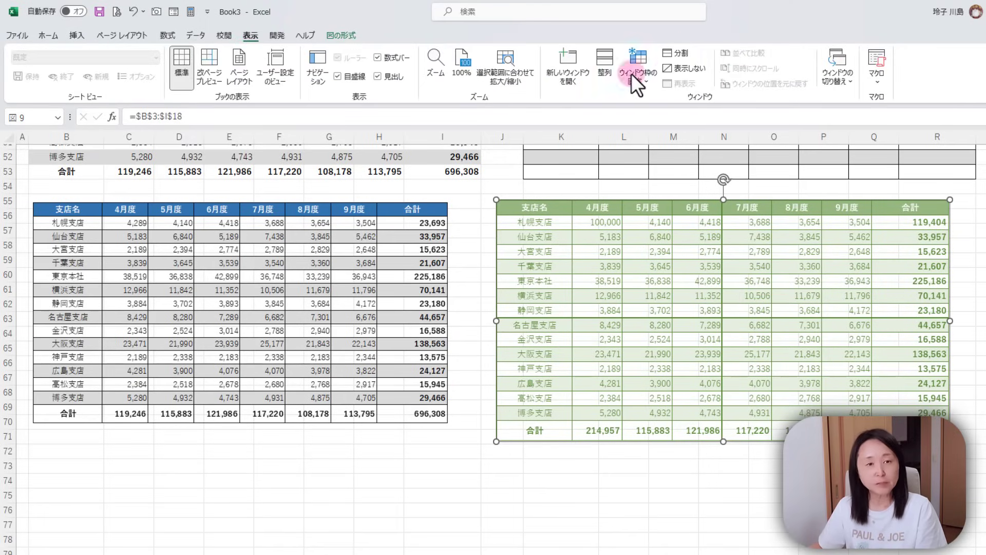
left_click(336, 76)
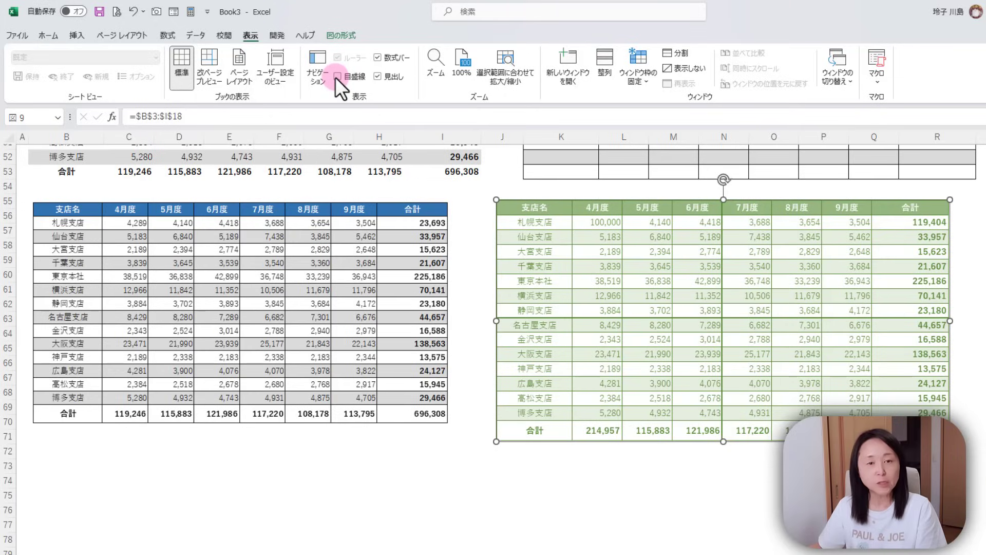
Select the source table's April to June figures from 札幌支店 to 高松支店 (C4:E16) and check which statistics the status bar is set to display.
left_click(722, 493)
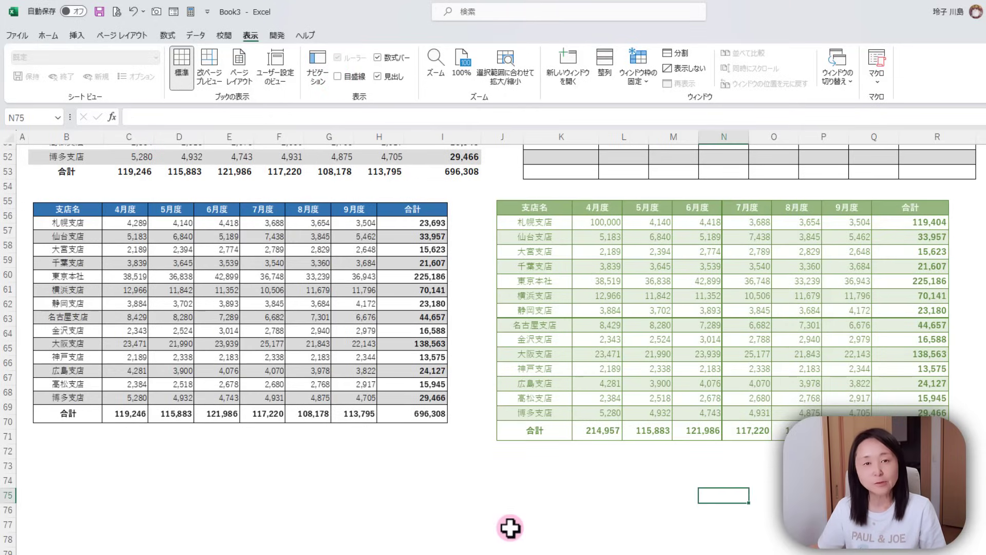
scroll(459, 510, "up", 17)
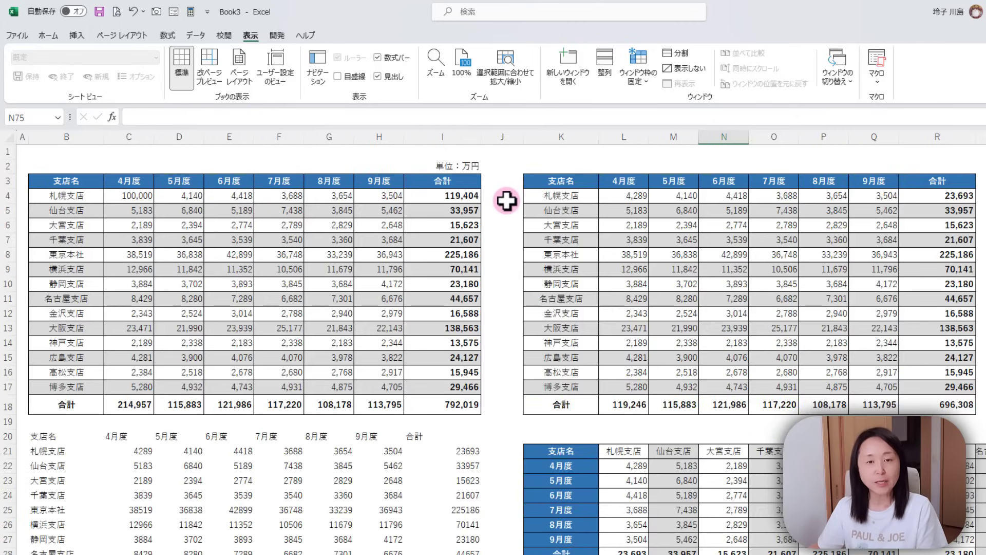
left_click_drag(125, 192, 234, 387)
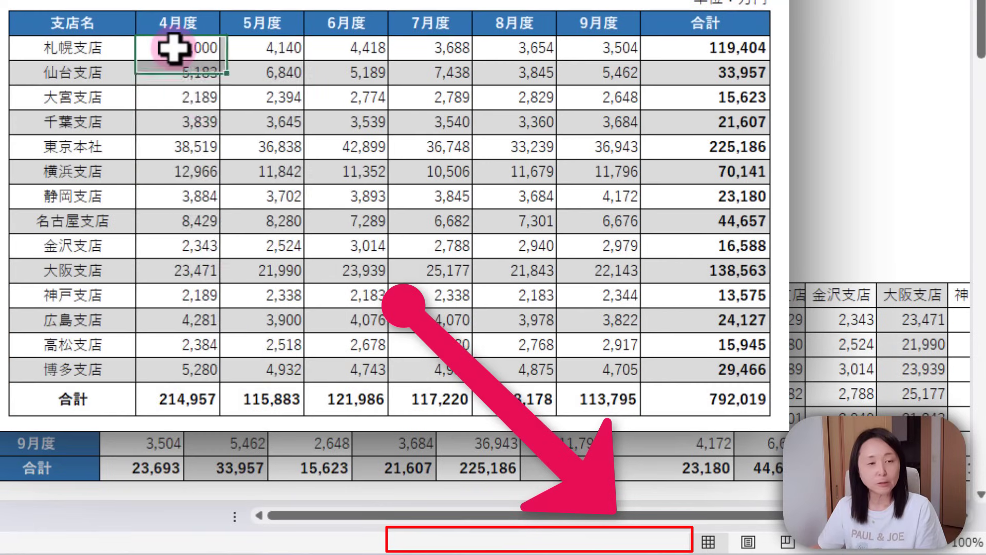
left_click_drag(173, 48, 352, 337)
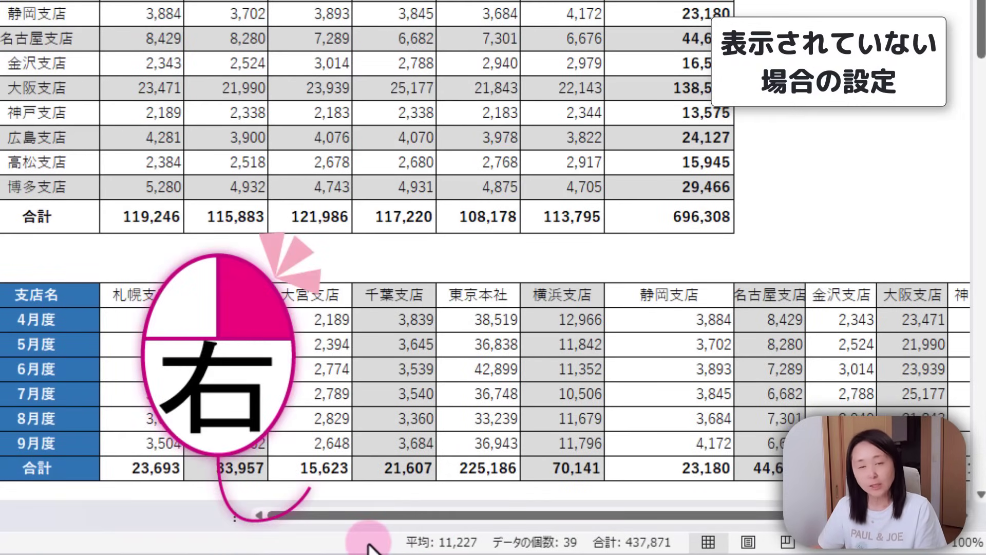
right_click(368, 543)
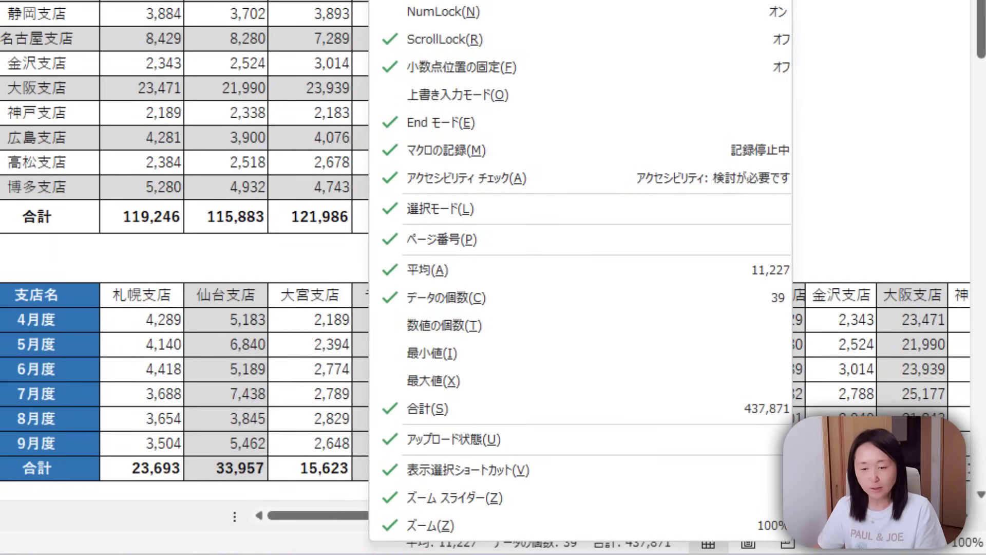
left_click(649, 548)
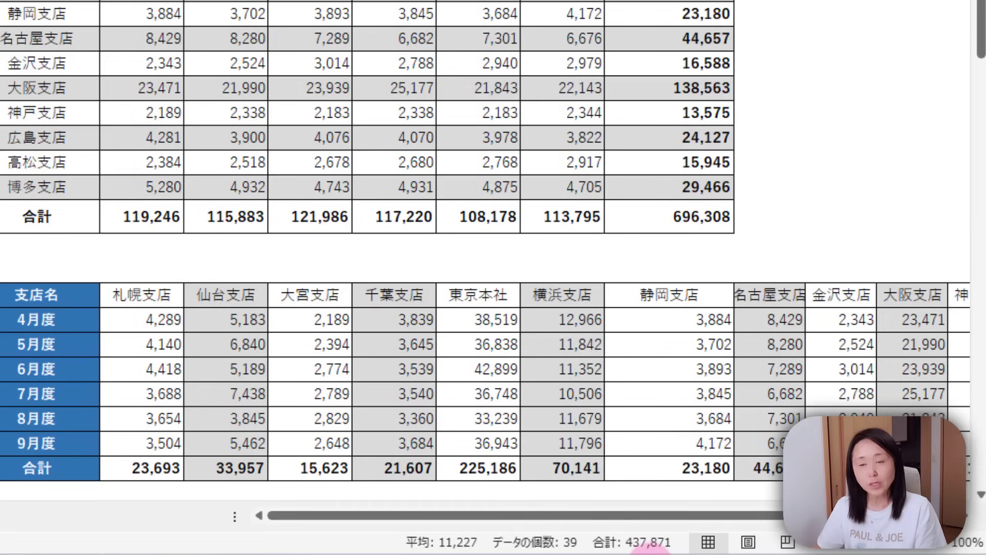
Copy the selection's 合計 value from the status bar and paste it in the header row, two columns right of the copied table.
left_click(656, 541)
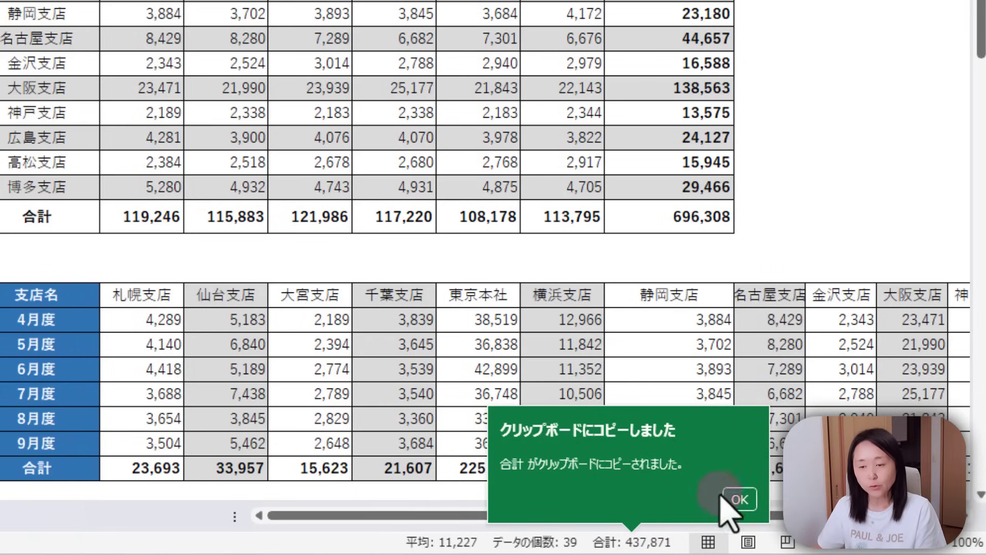
left_click(740, 499)
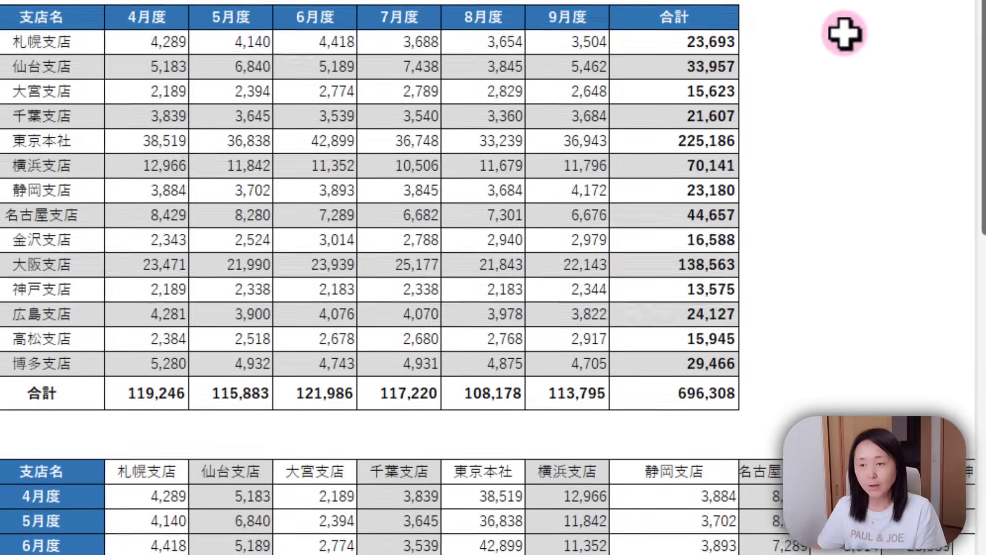
left_click(847, 30)
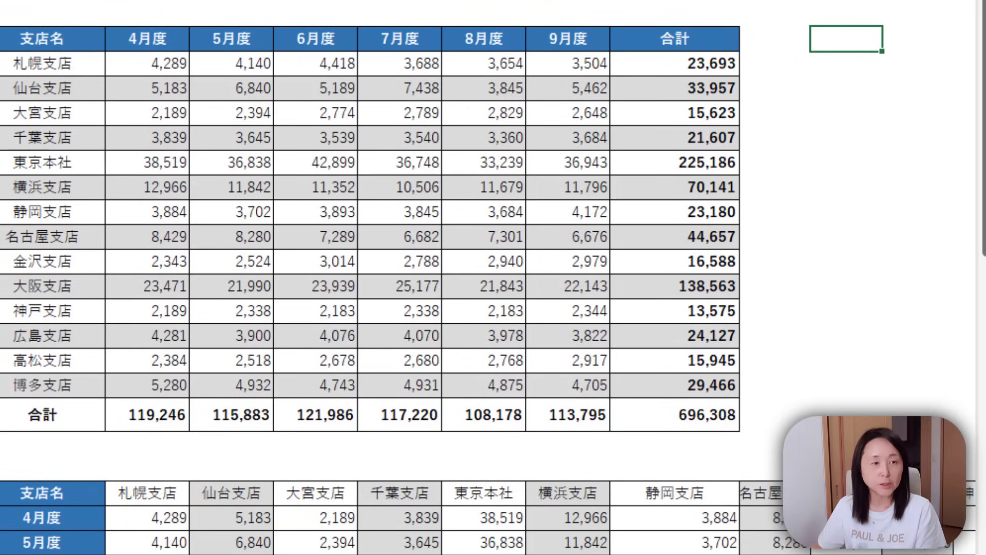
type("437,871")
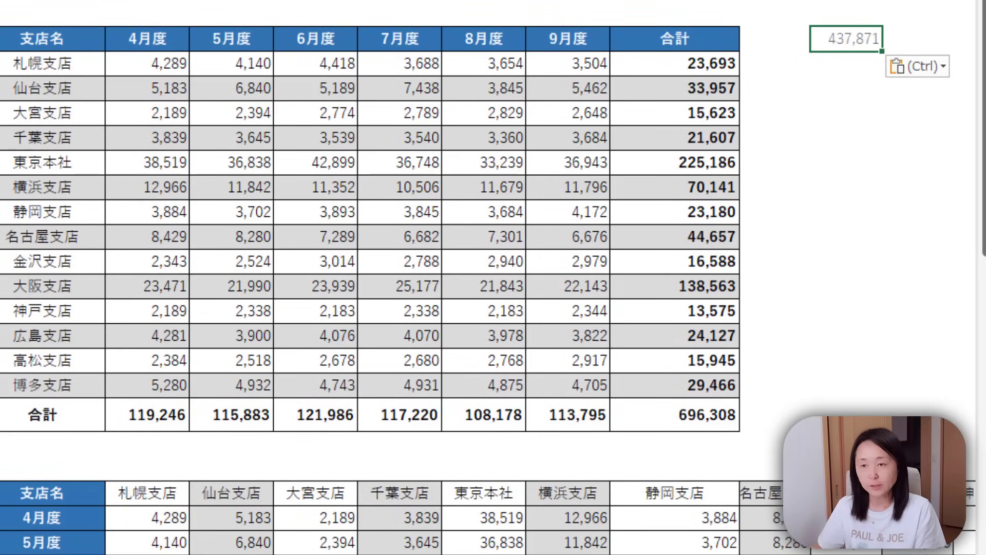